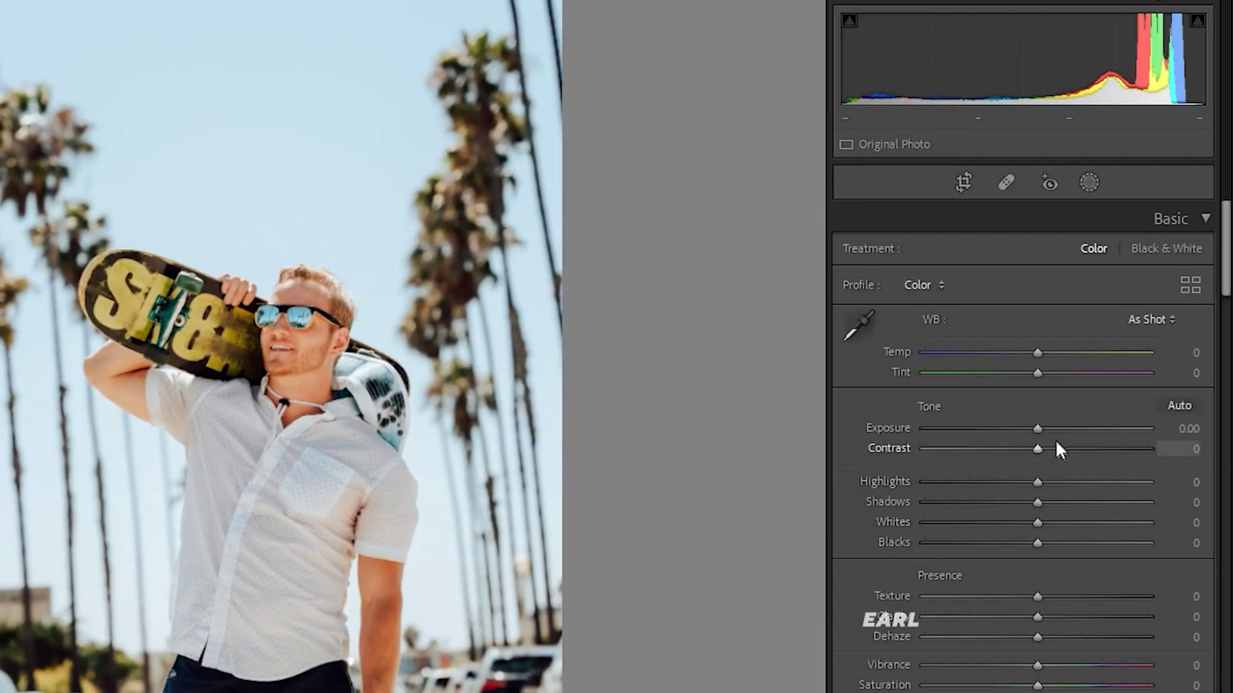
Step: Set the Basic tones: exposure +0.29, contrast +17, highlights −24, shadows +17, whites −20, blacks +5
mouse_move(1048, 428)
mouse_down()
mouse_move(1064, 449)
mouse_move(1010, 483)
mouse_move(1033, 500)
mouse_move(1067, 496)
mouse_move(999, 543)
mouse_move(1045, 545)
mouse_up()
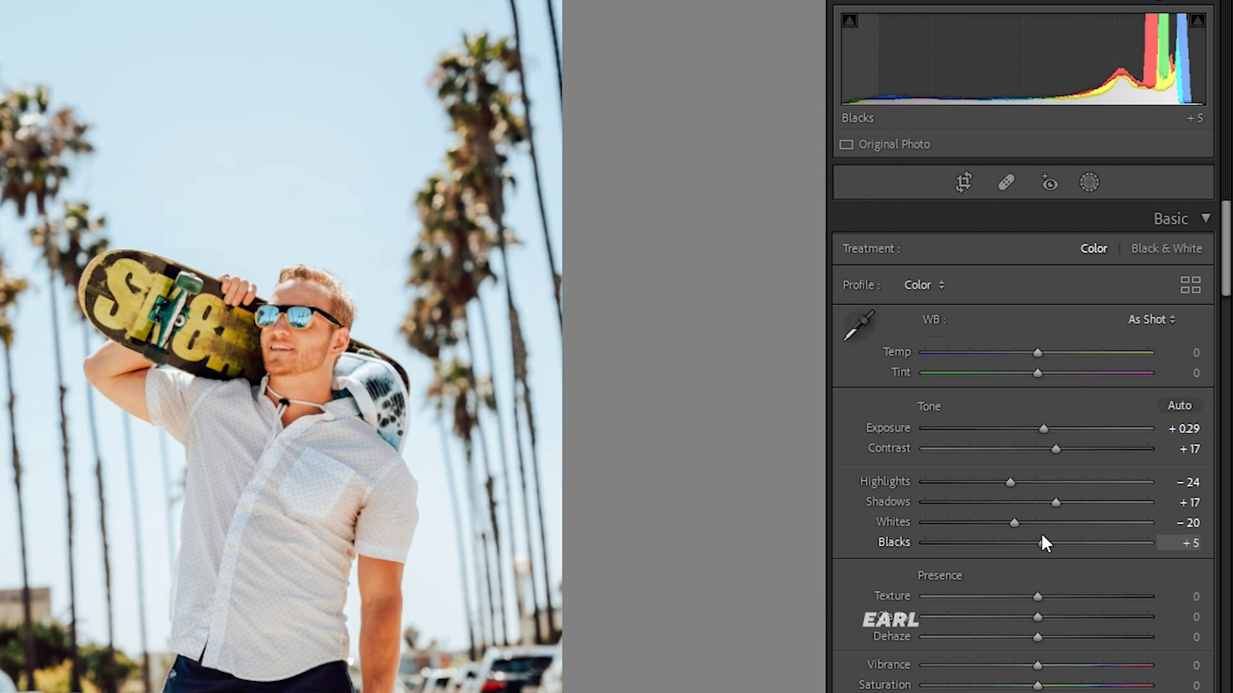
click(1032, 352)
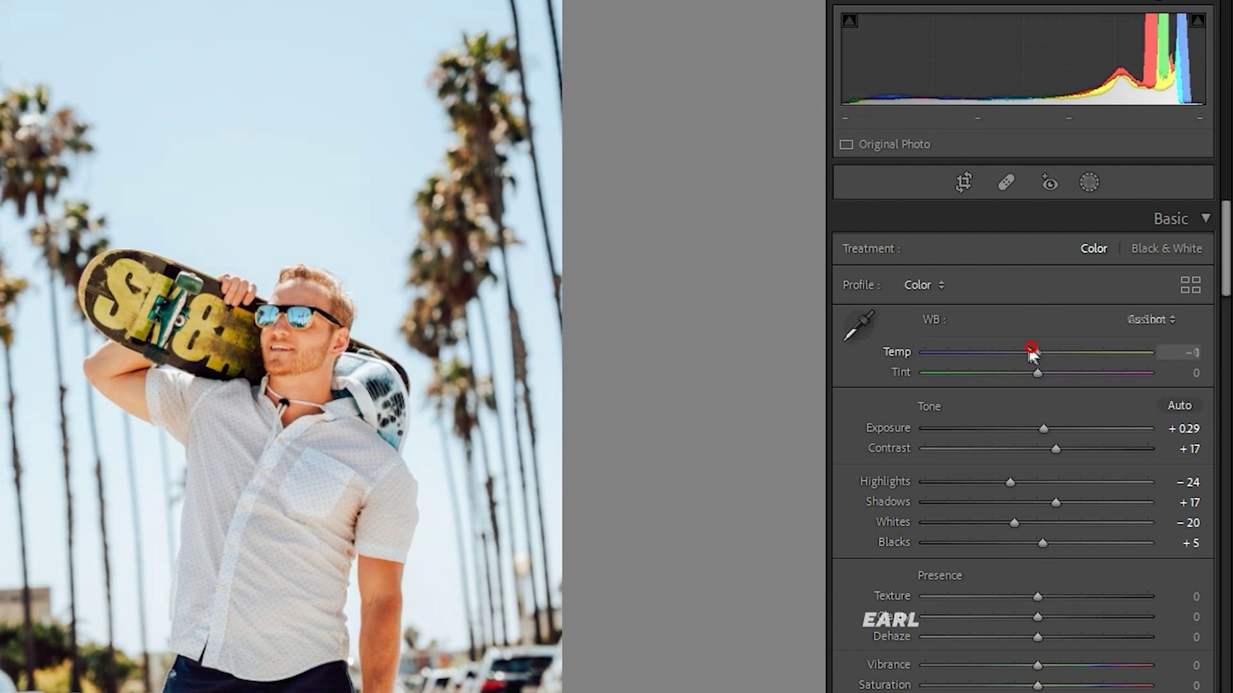
Step: Set temp −6 and tint −8, then texture −5, clarity −3, dehaze −15 and vibrance −3
click(1028, 371)
scroll(1021, 539, down, 3)
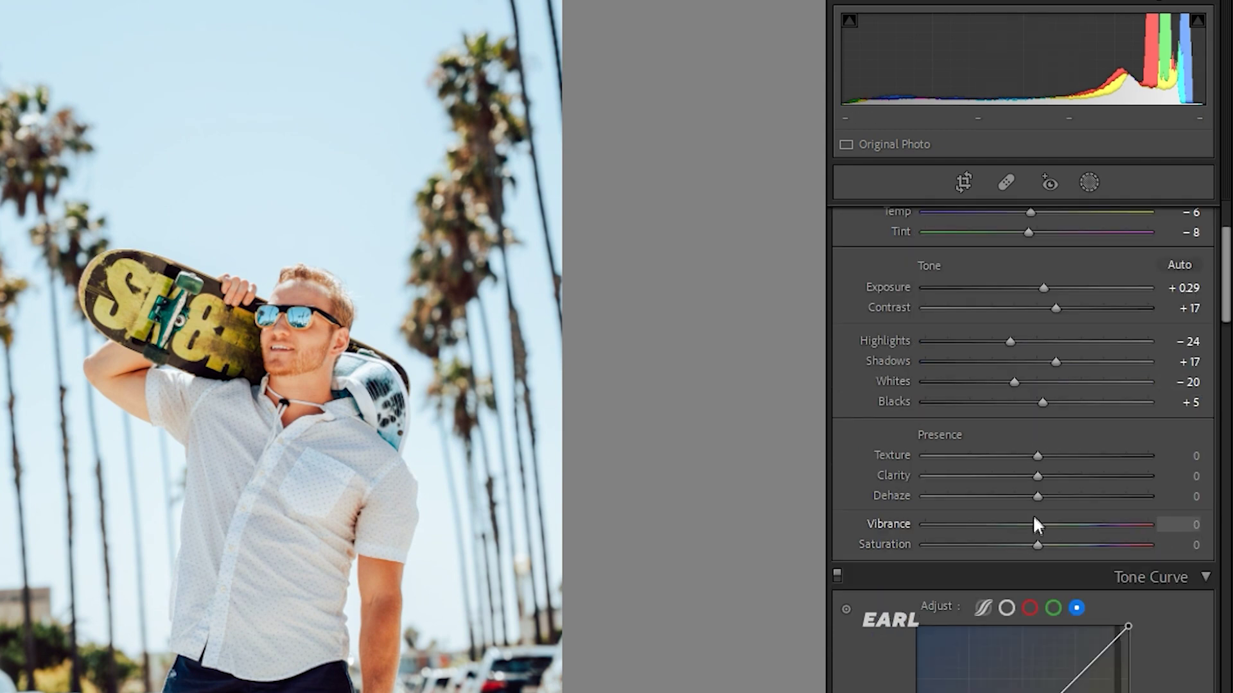
mouse_move(1037, 456)
mouse_down()
mouse_move(1052, 456)
mouse_move(1020, 456)
mouse_move(1031, 455)
mouse_move(1019, 475)
mouse_move(1055, 488)
mouse_move(1018, 488)
mouse_move(1033, 522)
mouse_up()
scroll(1029, 522, down, 5)
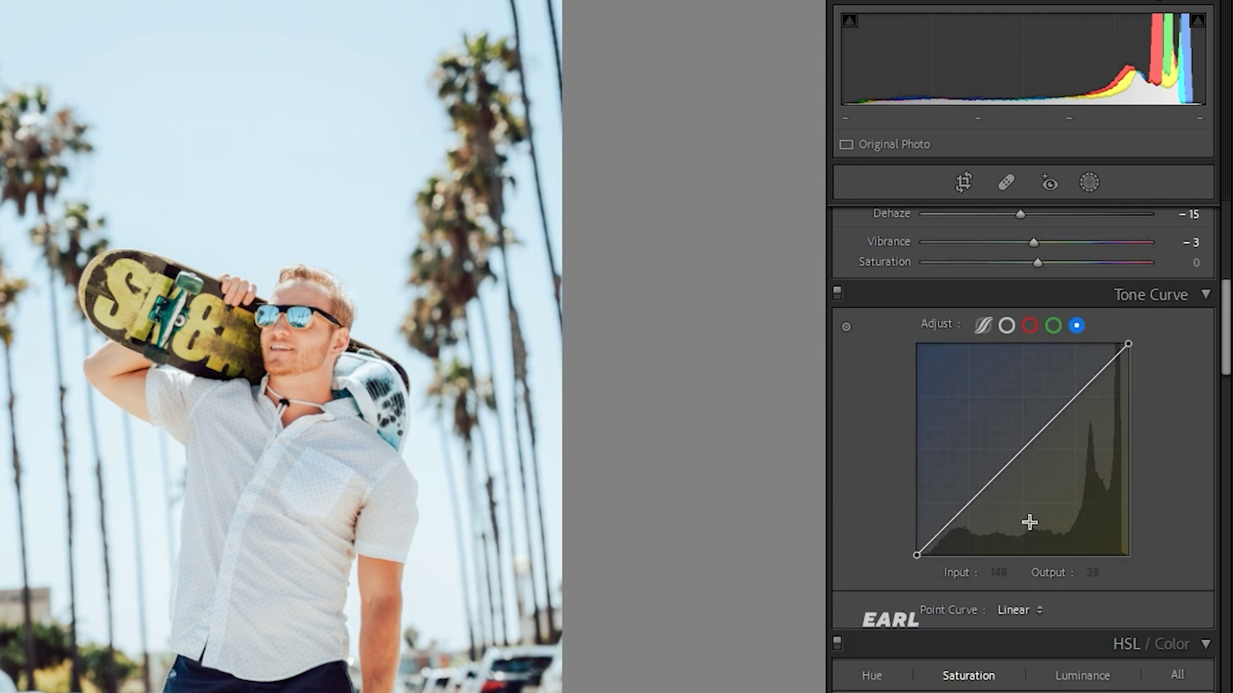
Step: Shape the RGB point curve with shadow and highlight points and a raised, faded black point
click(1005, 327)
drag(977, 504, 981, 500)
click(1060, 414)
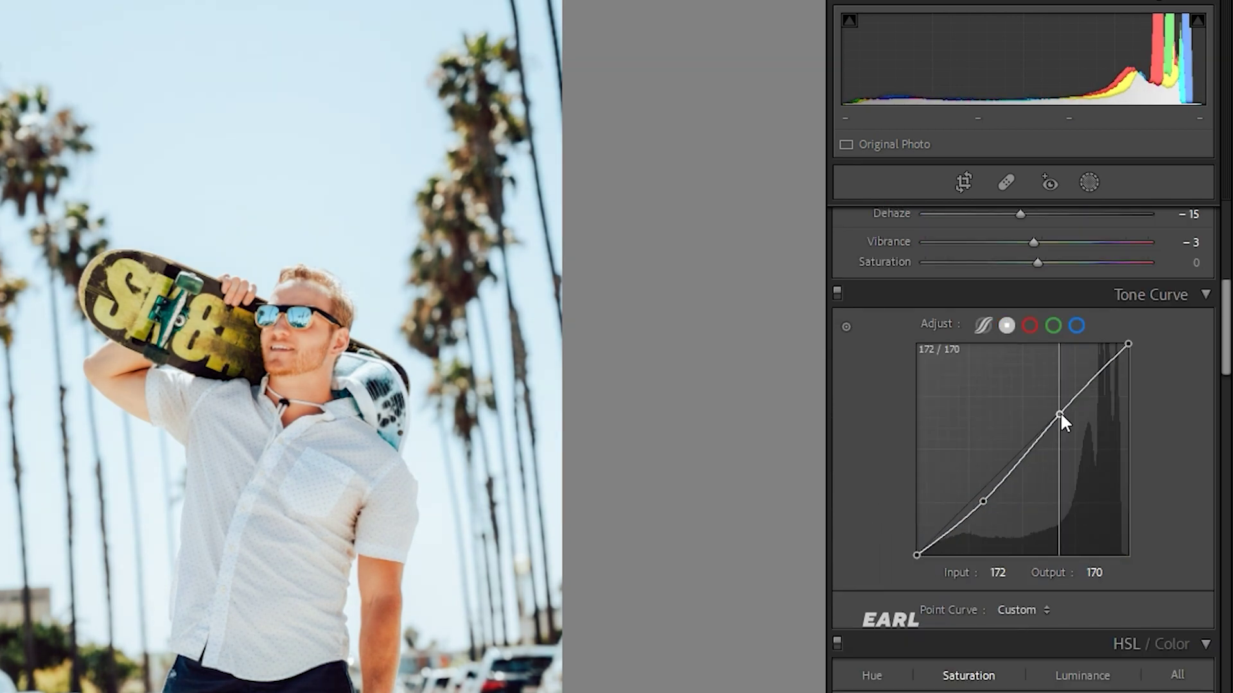
drag(986, 506, 984, 501)
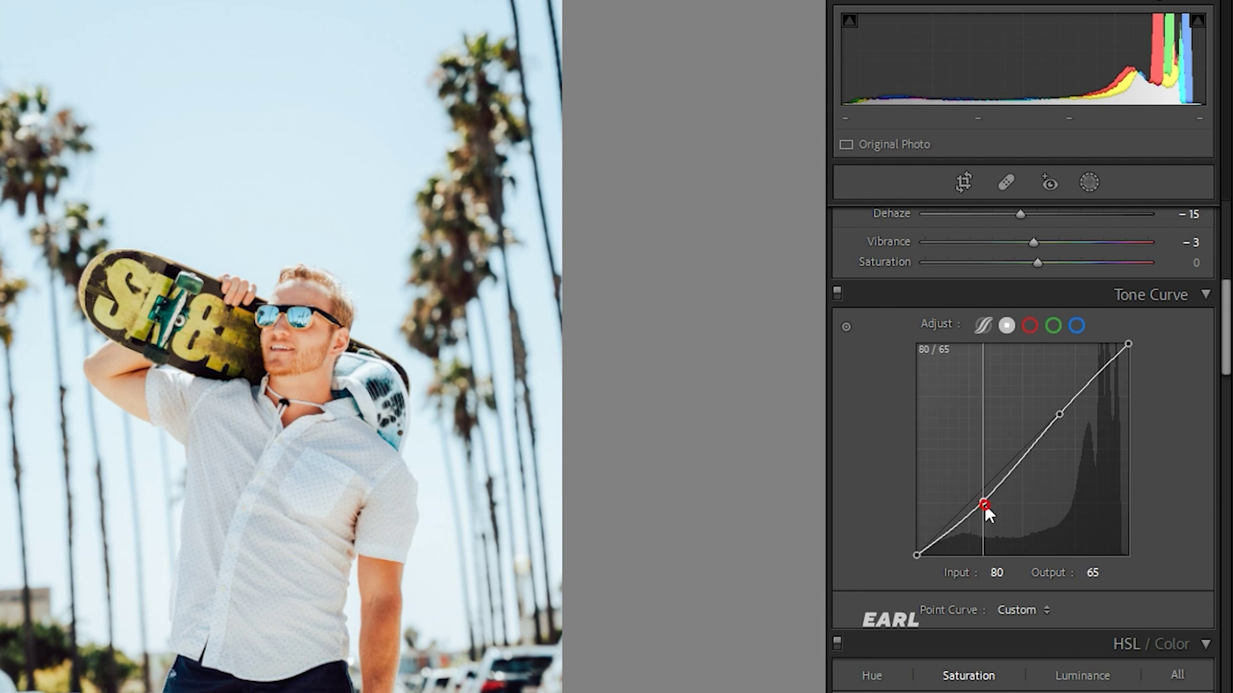
drag(1060, 415, 1067, 409)
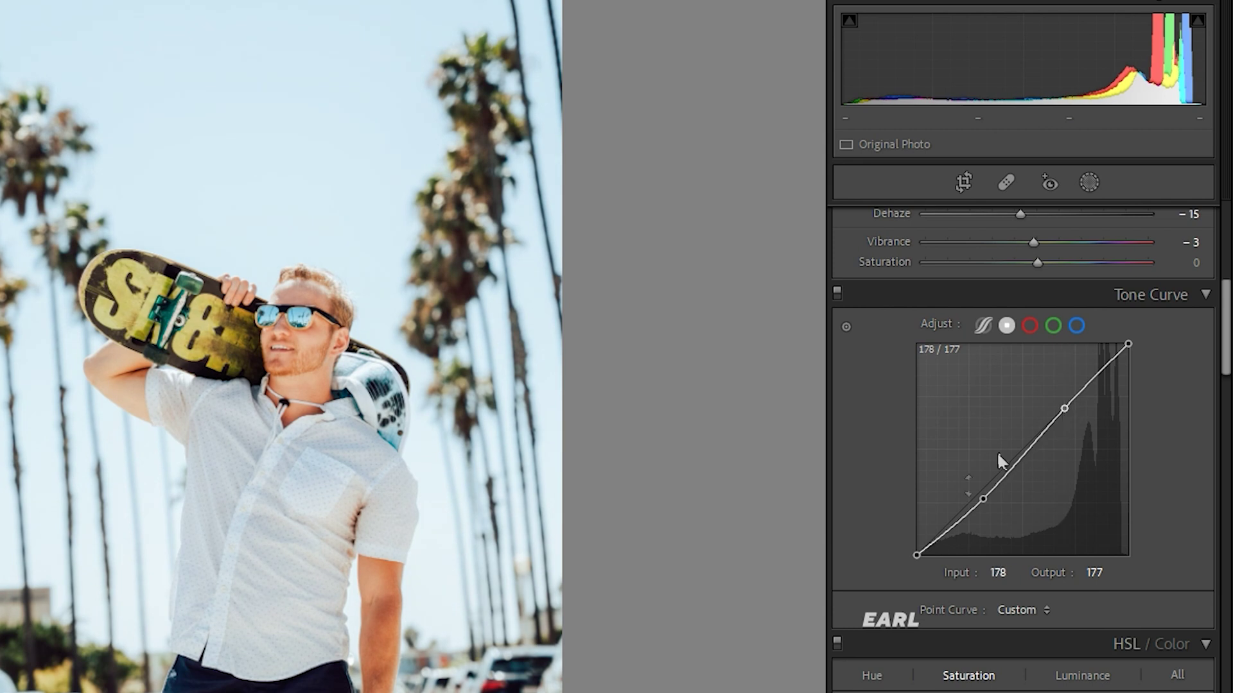
click(953, 528)
drag(919, 552, 914, 534)
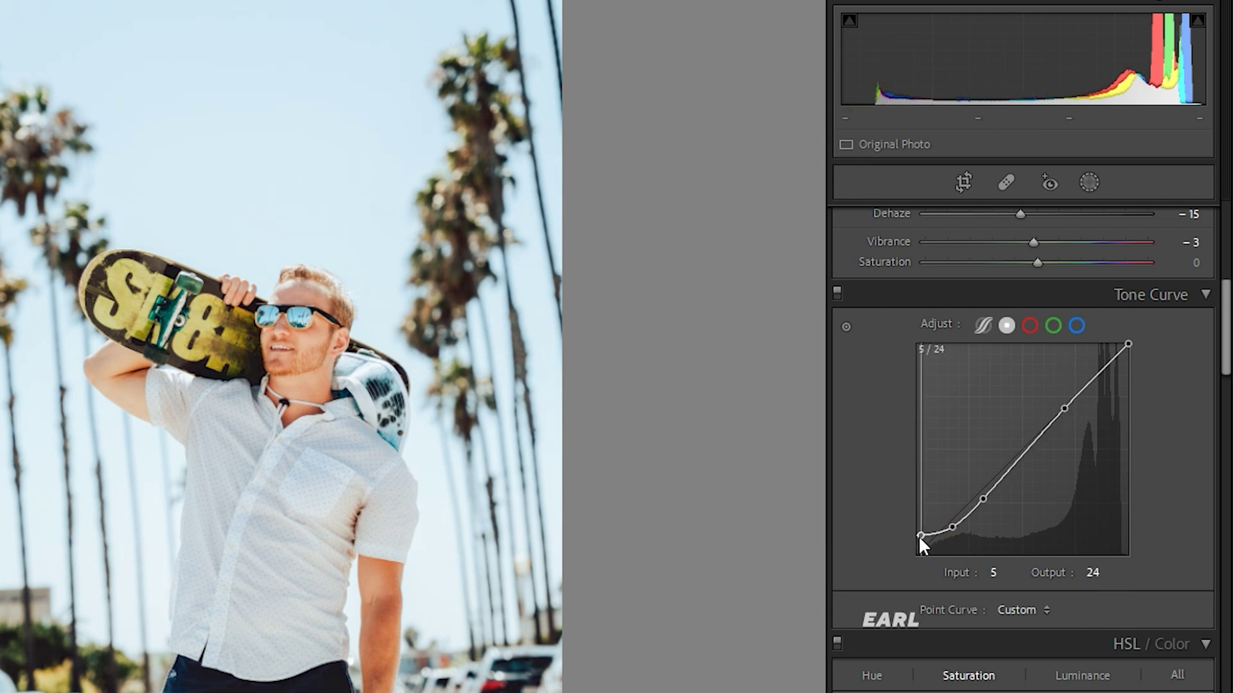
Step: Lift the blue channel's shadows to about 12/51 with a midpoint near 89/92
click(1077, 325)
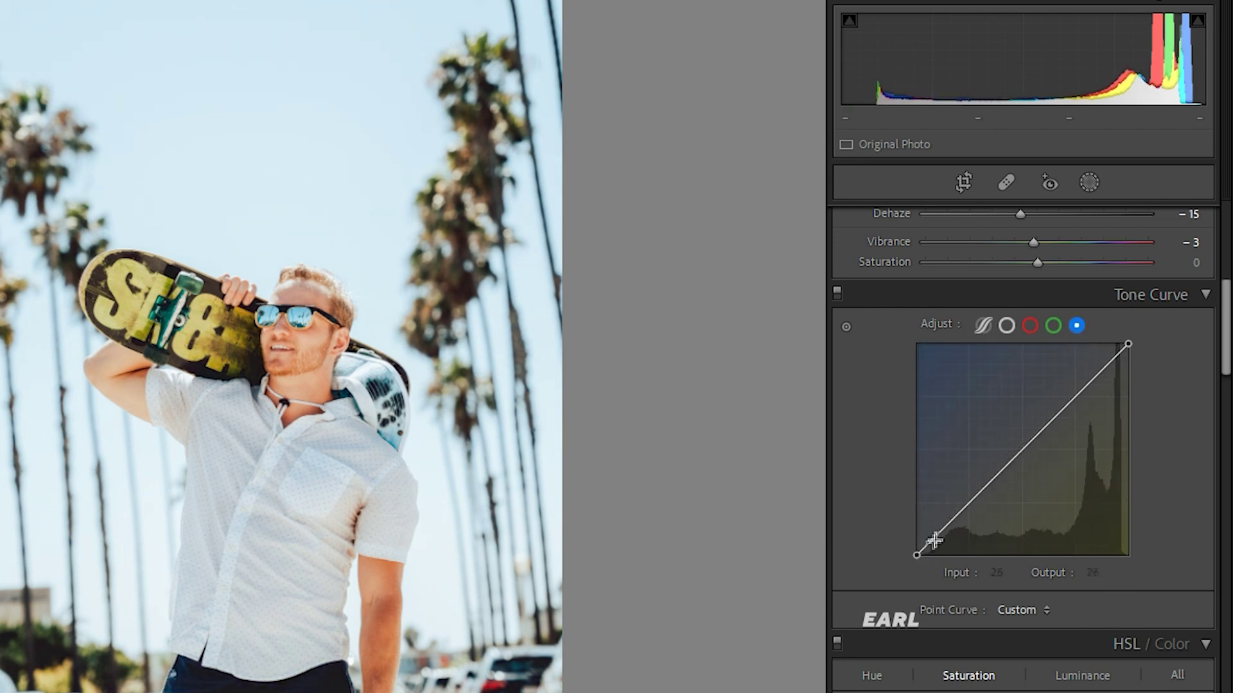
drag(920, 553, 923, 542)
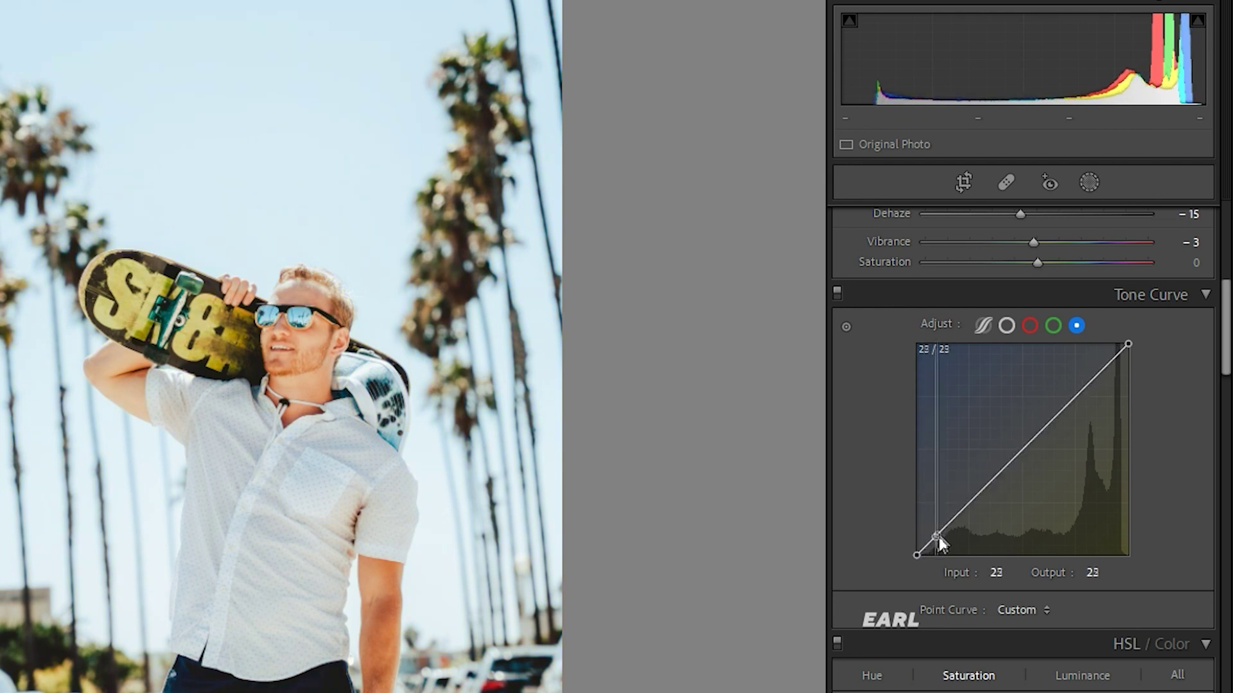
click(988, 489)
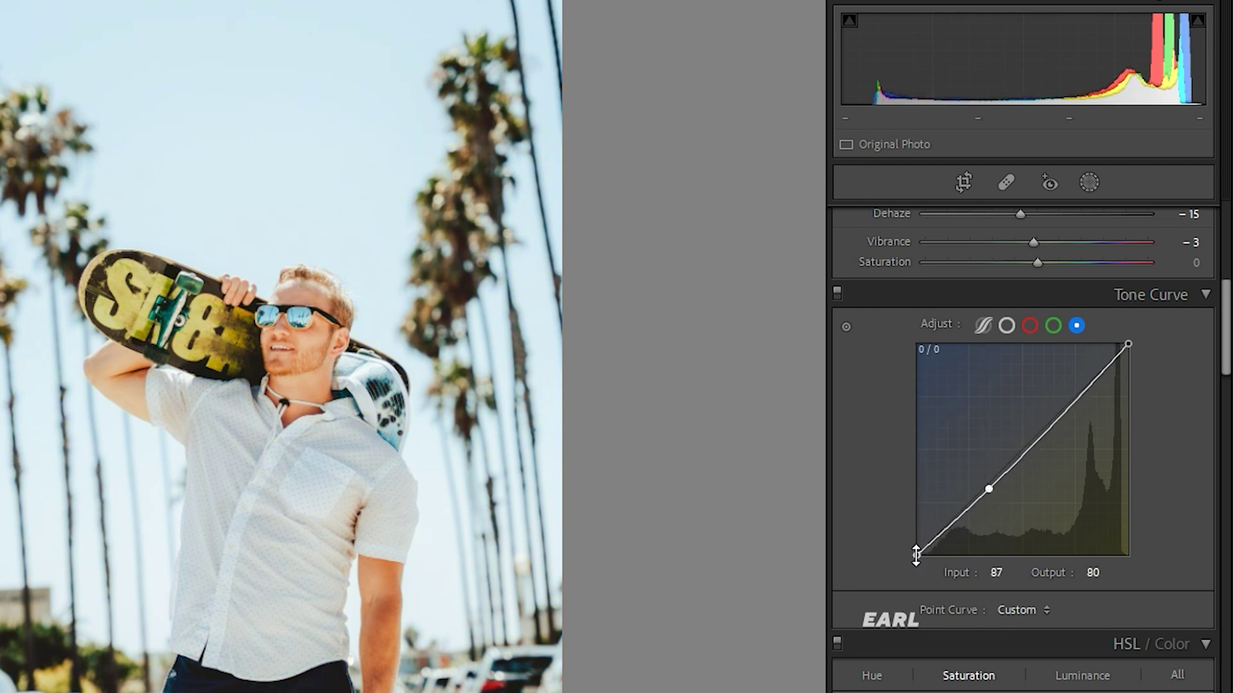
drag(916, 553, 919, 126)
drag(872, 326, 922, 523)
drag(989, 489, 991, 479)
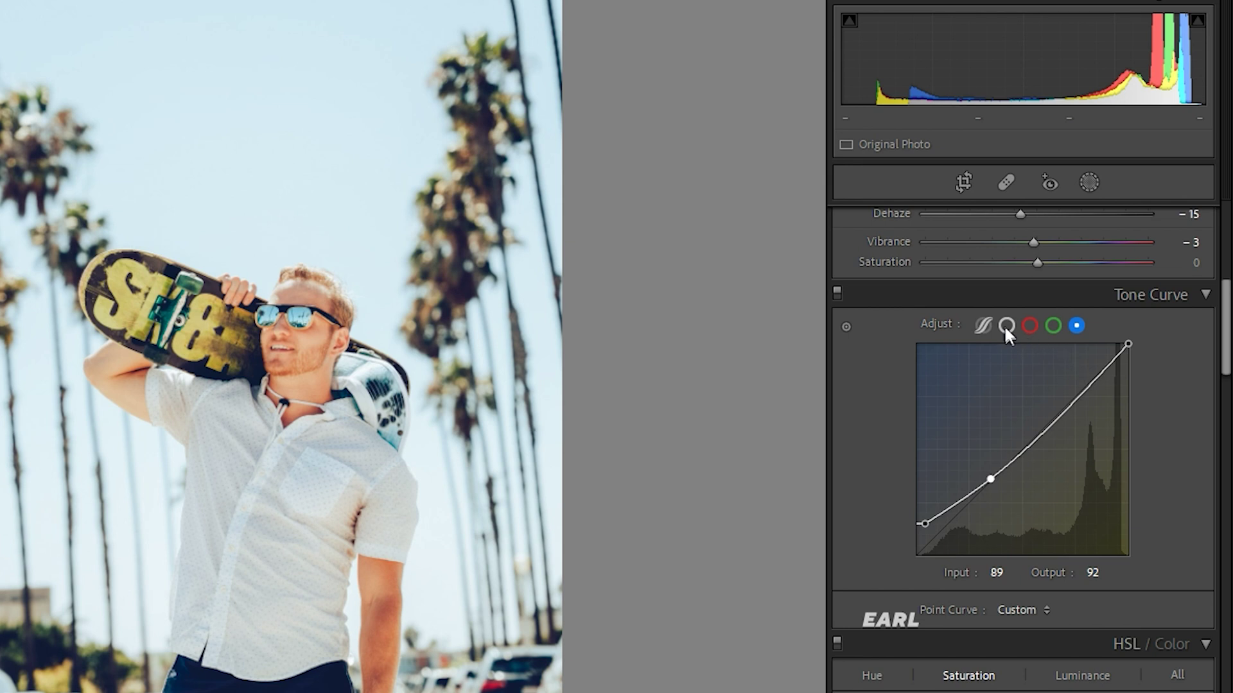
click(986, 325)
Step: Mute HSL saturation: Red +5, Orange −13, Aqua −15, Blue −14
scroll(1097, 510, down, 5)
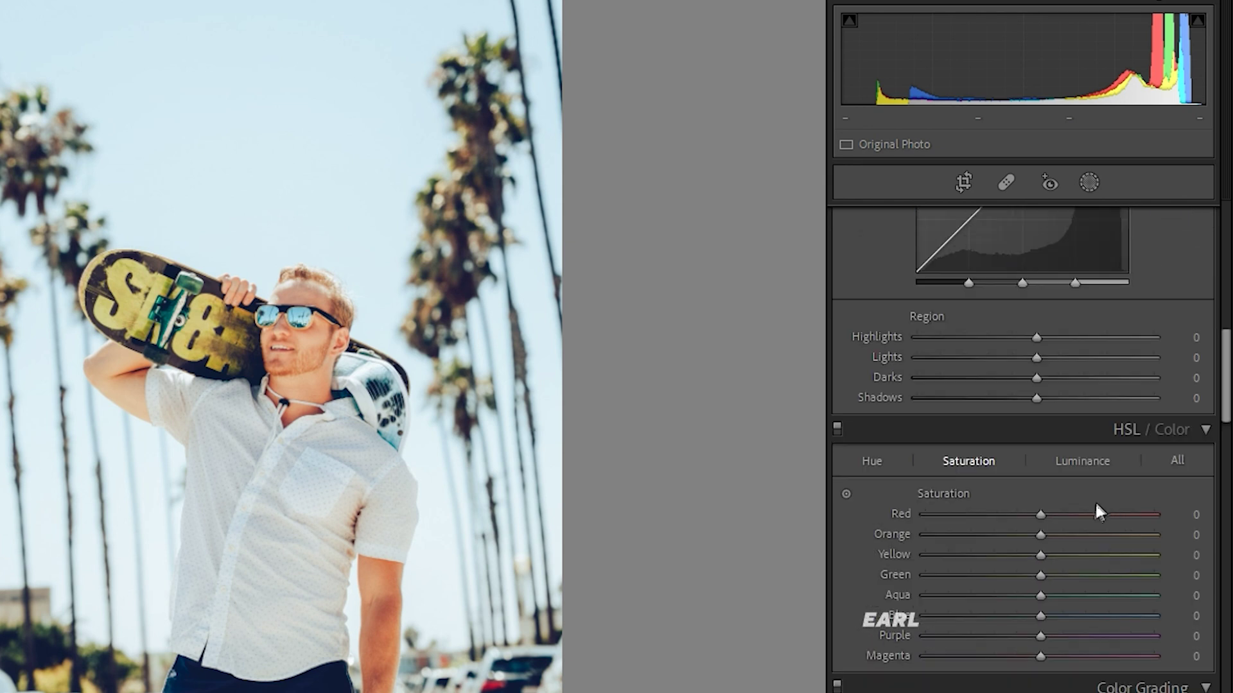
mouse_move(1040, 513)
mouse_down()
mouse_move(1067, 514)
mouse_move(1042, 514)
mouse_move(1025, 534)
mouse_move(1034, 596)
mouse_up()
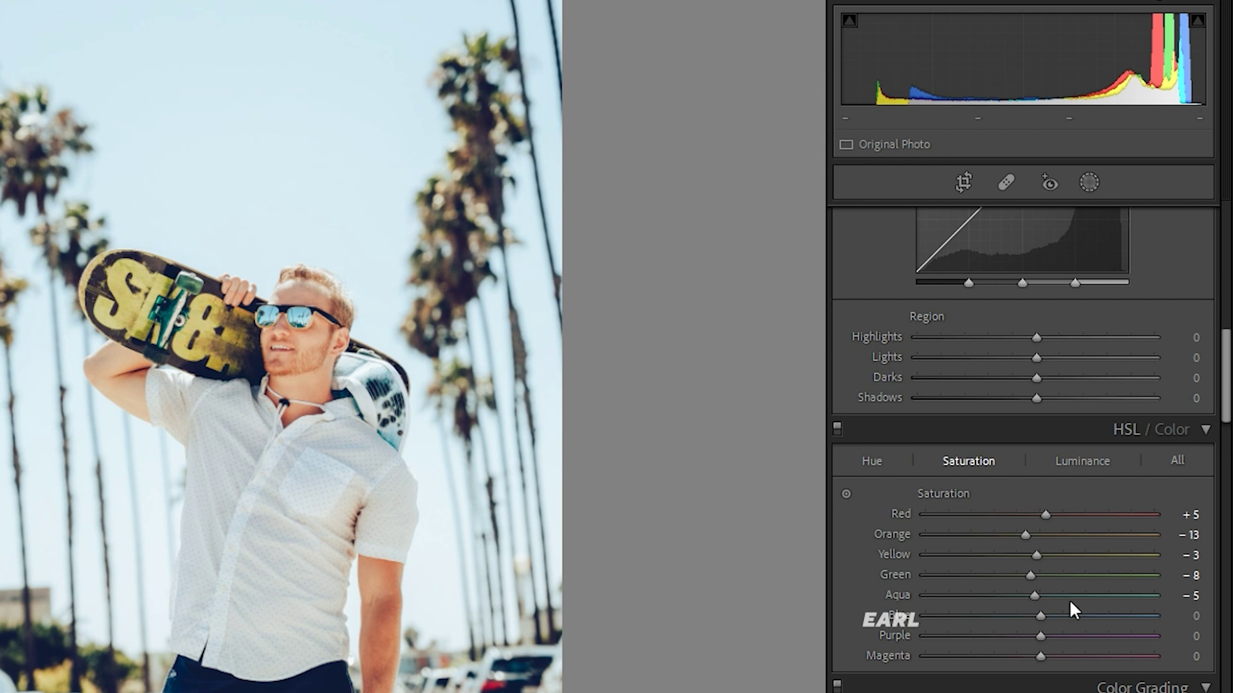
mouse_move(1040, 616)
mouse_down()
mouse_move(1026, 616)
mouse_move(1023, 595)
mouse_up()
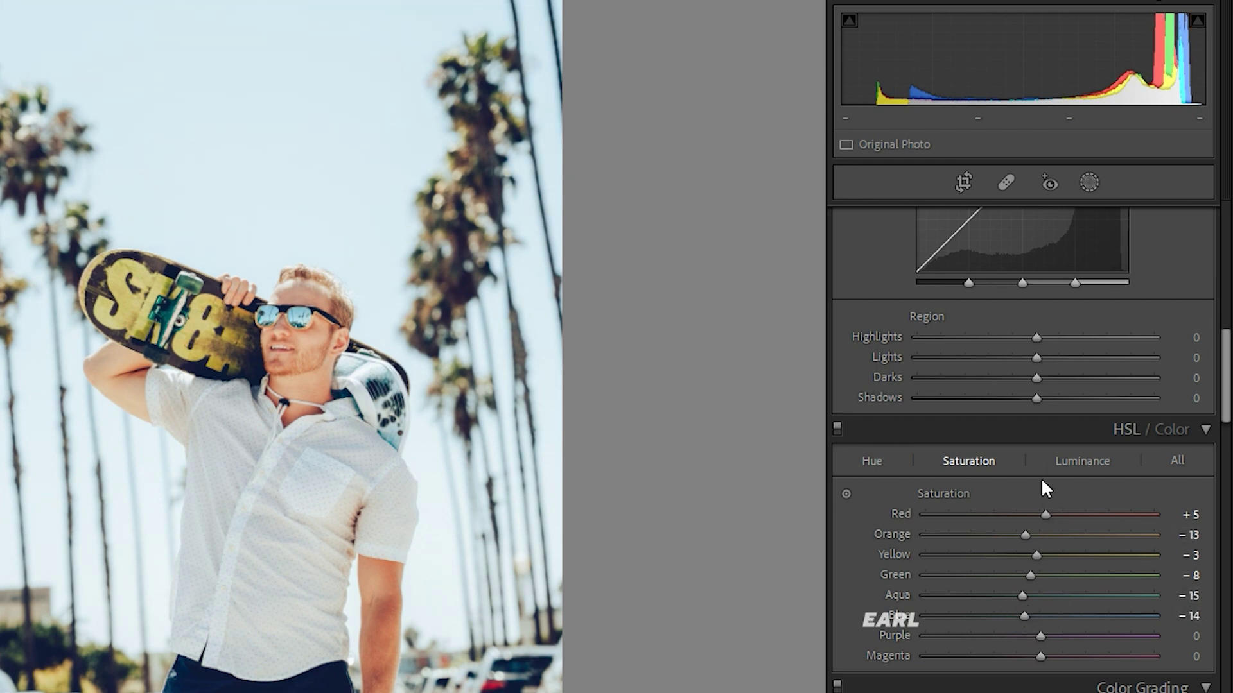
Step: Darken HSL luminance from orange through magenta, blue at −15, and warm the midtones slightly
click(1064, 461)
mouse_move(1040, 534)
mouse_down()
mouse_move(1024, 534)
mouse_move(1030, 656)
mouse_up()
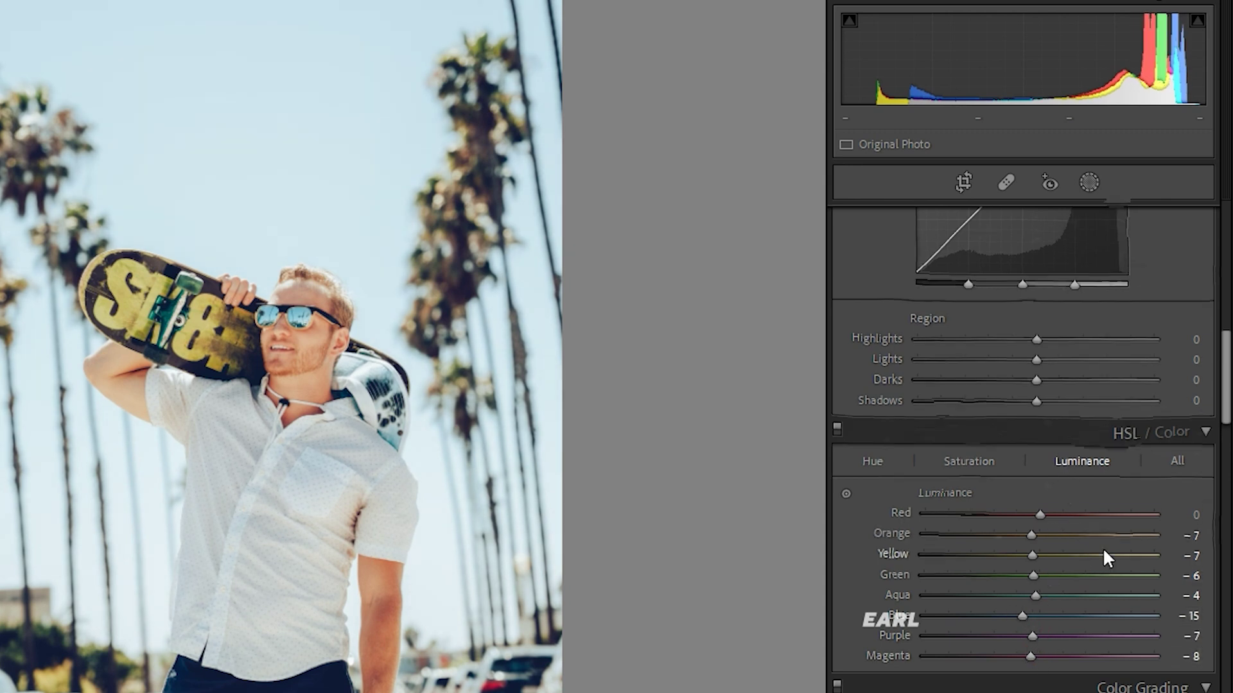
scroll(1099, 551, down, 5)
drag(1023, 536, 1035, 532)
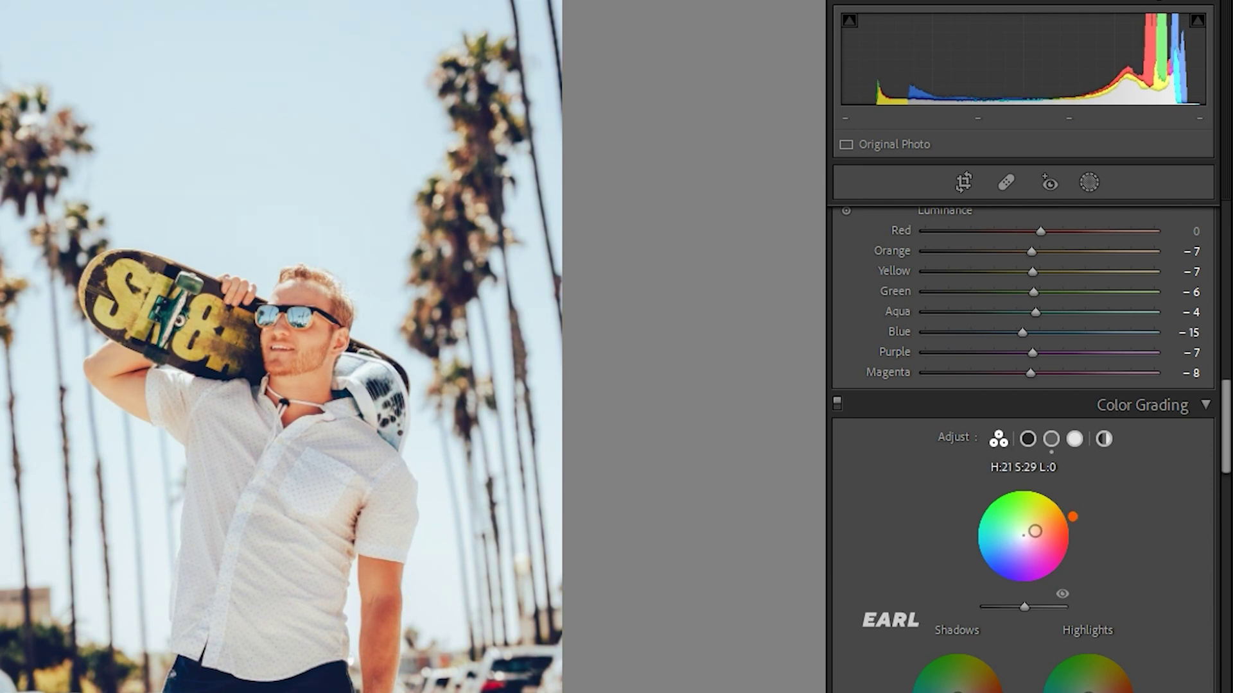
drag(1035, 532, 1032, 529)
Step: Grade highlights teal-green (hue 149, sat 21) and shadows magenta (hue 332, sat 17)
scroll(1127, 604, down, 4)
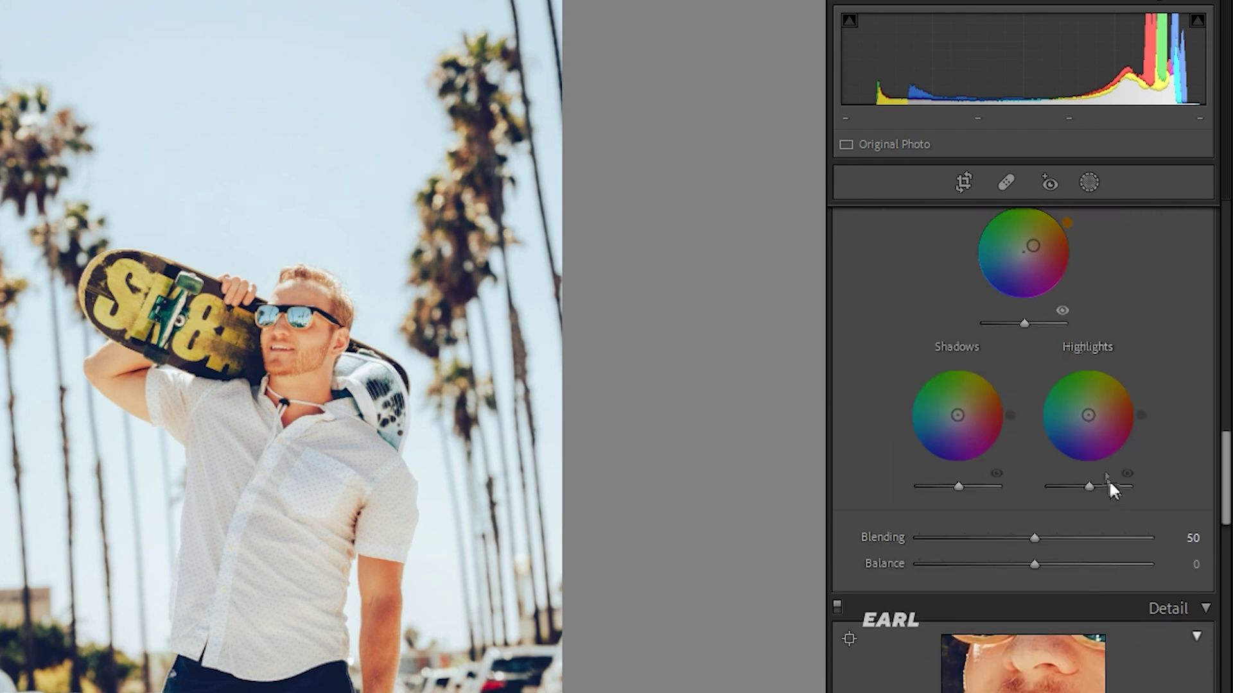
drag(1088, 416, 1073, 408)
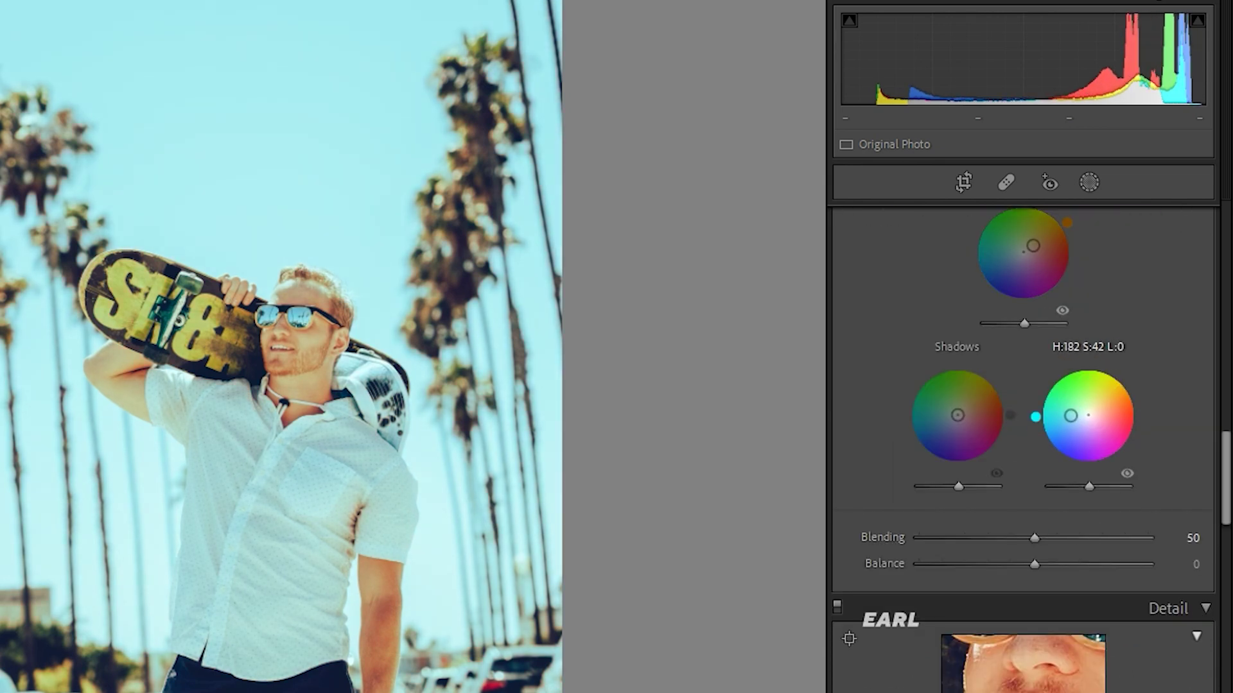
drag(1074, 408, 1084, 412)
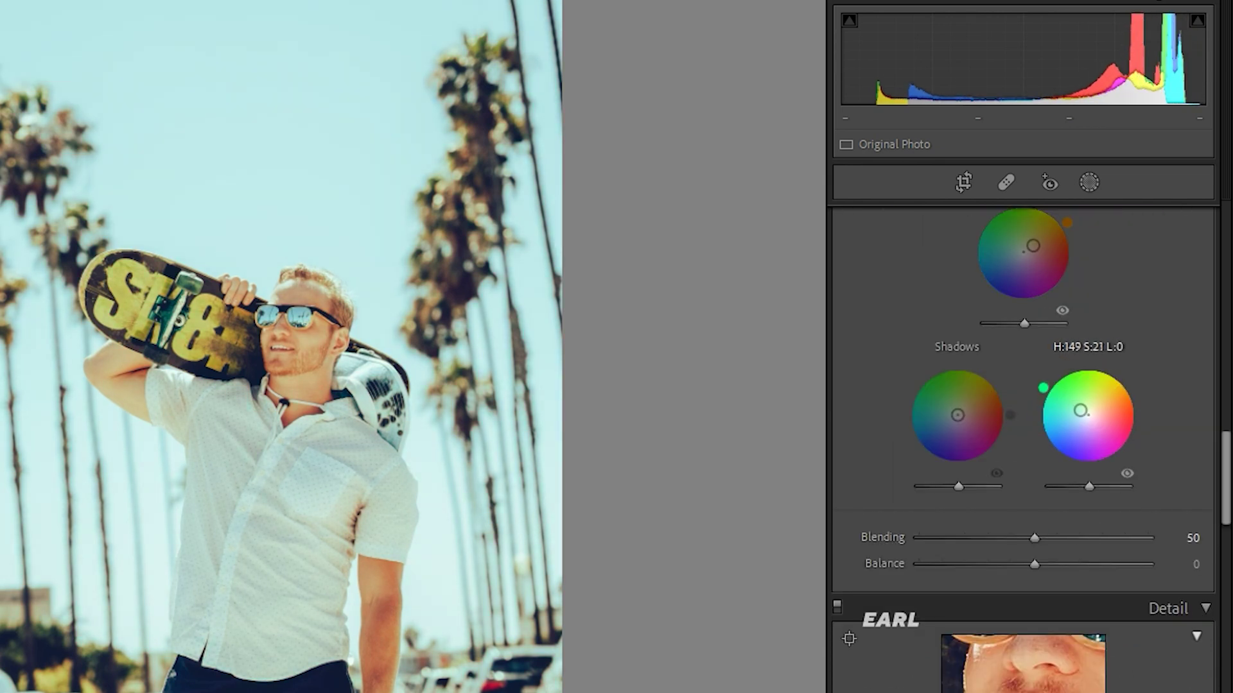
drag(981, 441, 964, 418)
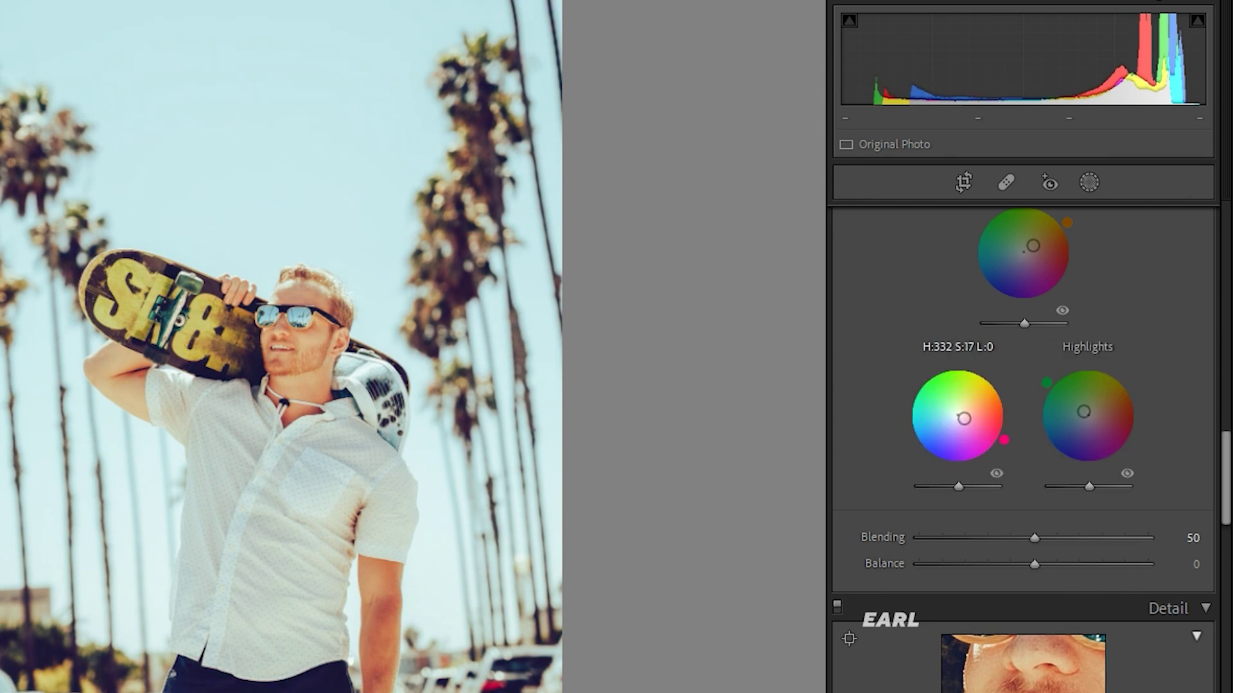
scroll(1001, 557, down, 3)
Step: Bring the orange saturation back up toward −15 in HSL
scroll(942, 576, down, 3)
scroll(969, 601, down, 5)
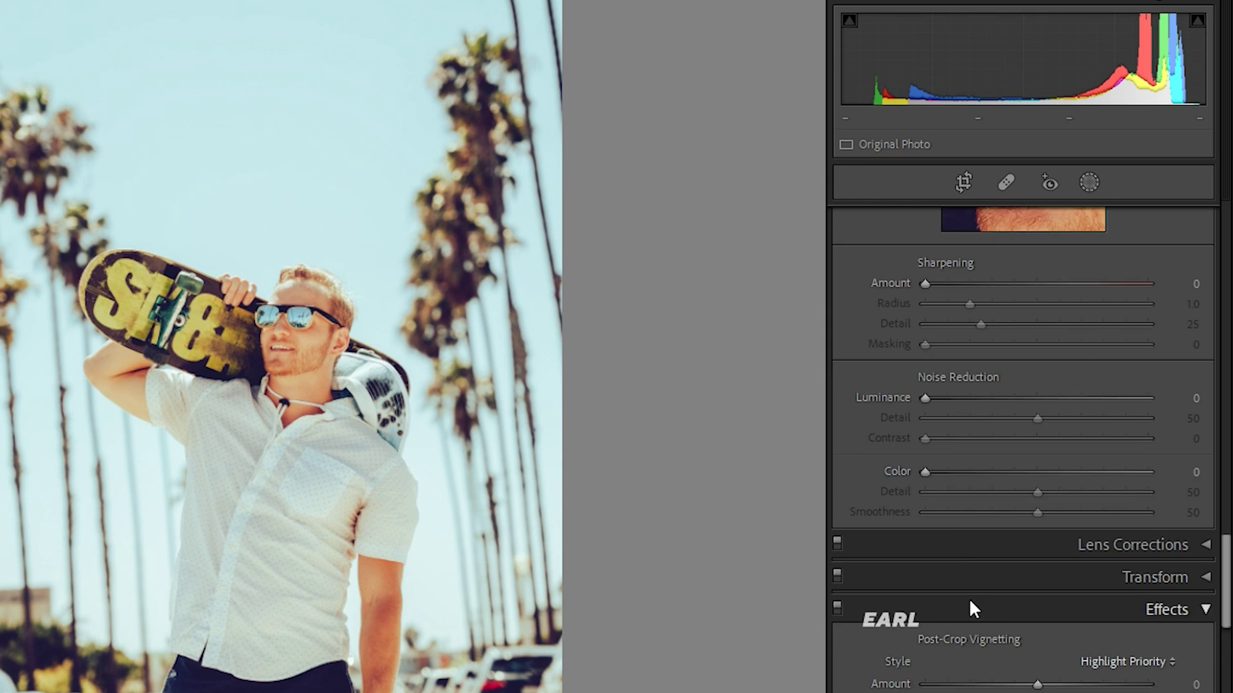
scroll(970, 601, down, 5)
click(1042, 672)
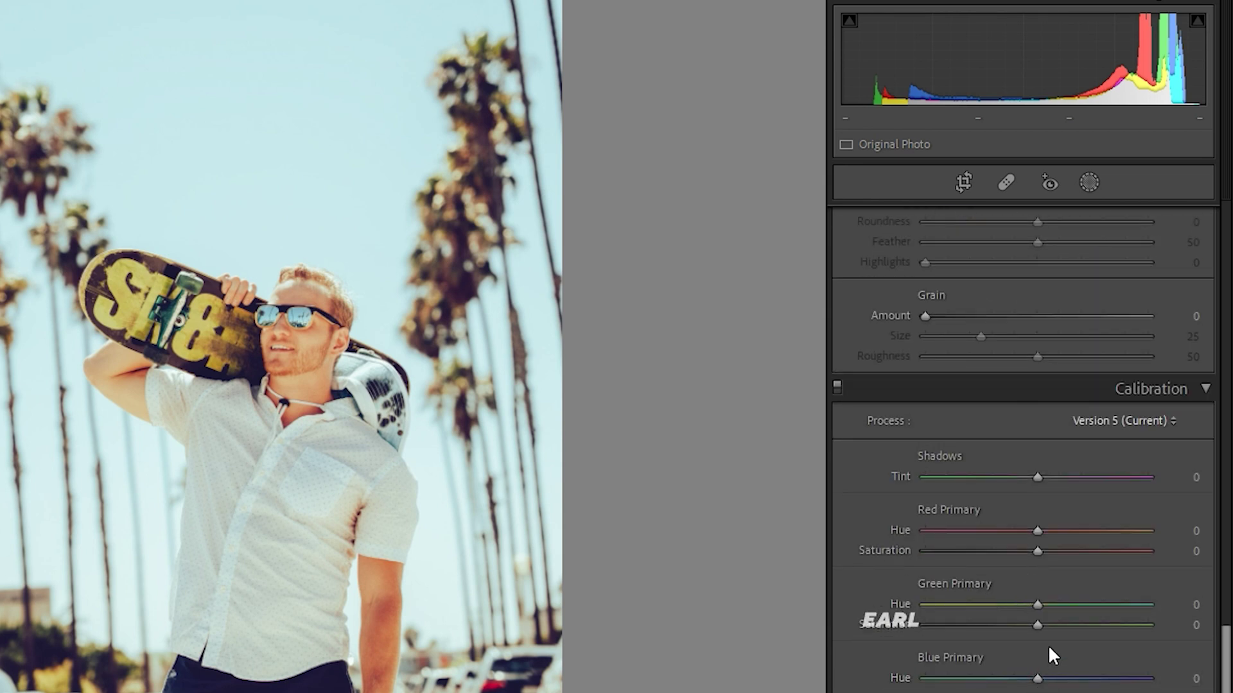
scroll(1087, 568, up, 10)
scroll(1080, 563, up, 5)
scroll(1072, 552, up, 5)
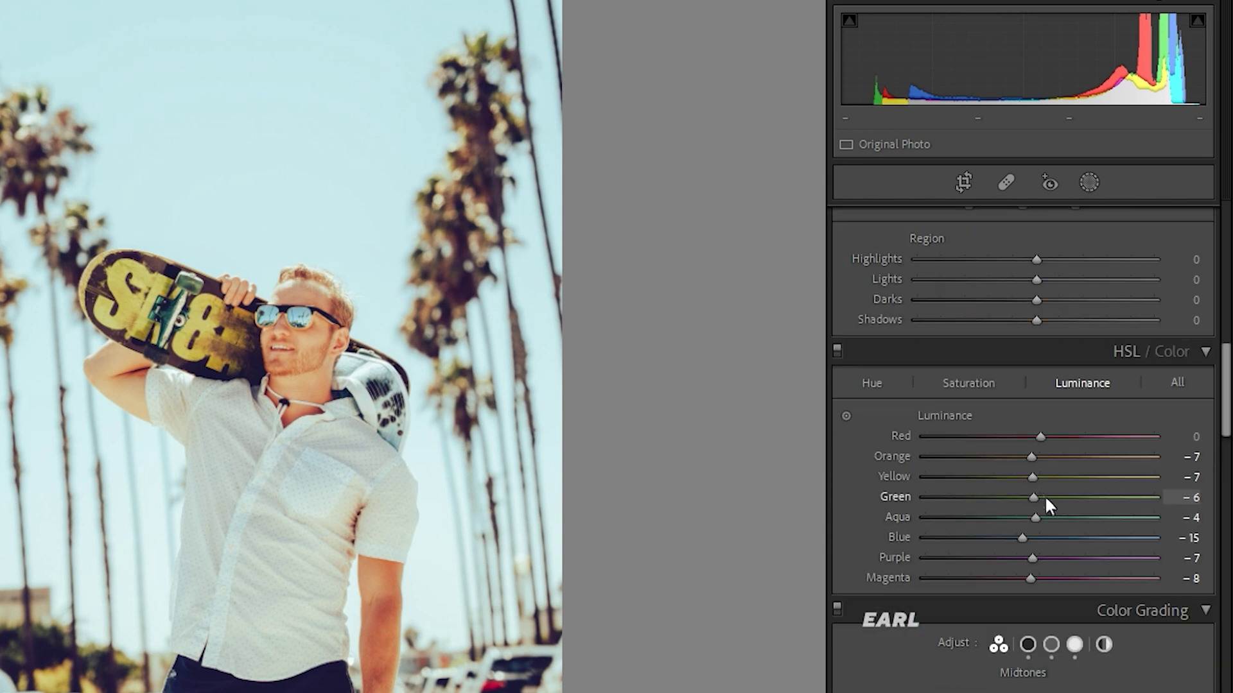
drag(1026, 457, 1024, 454)
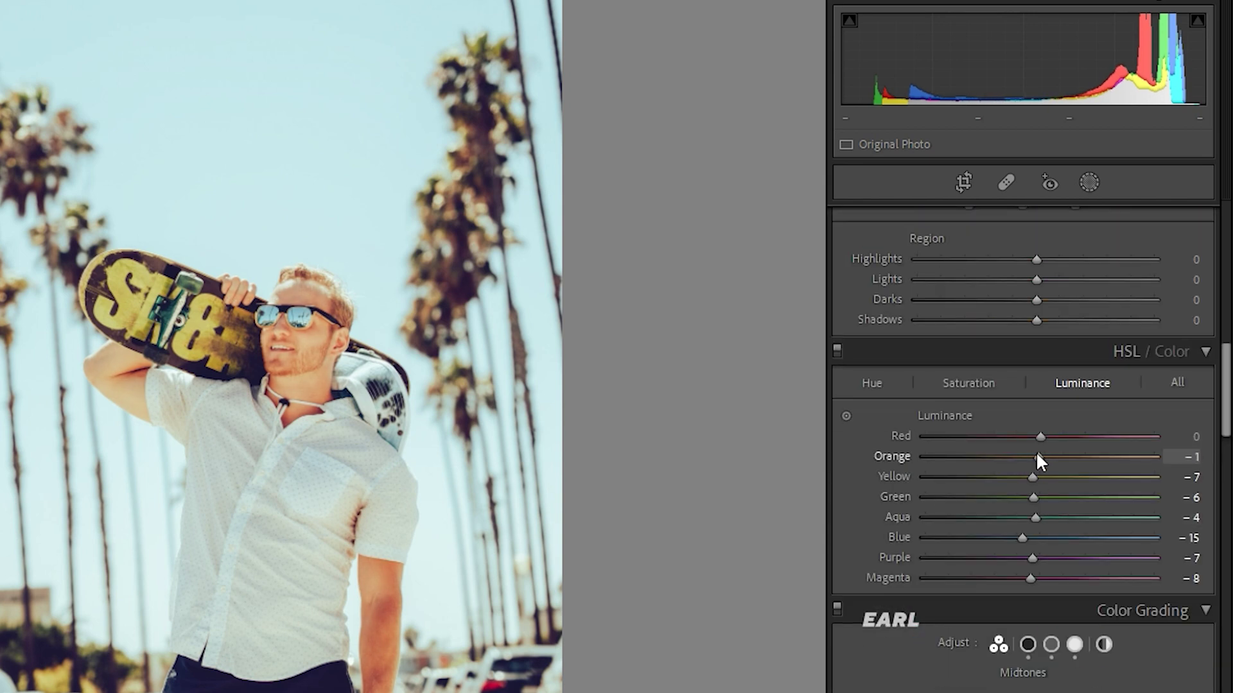
click(988, 380)
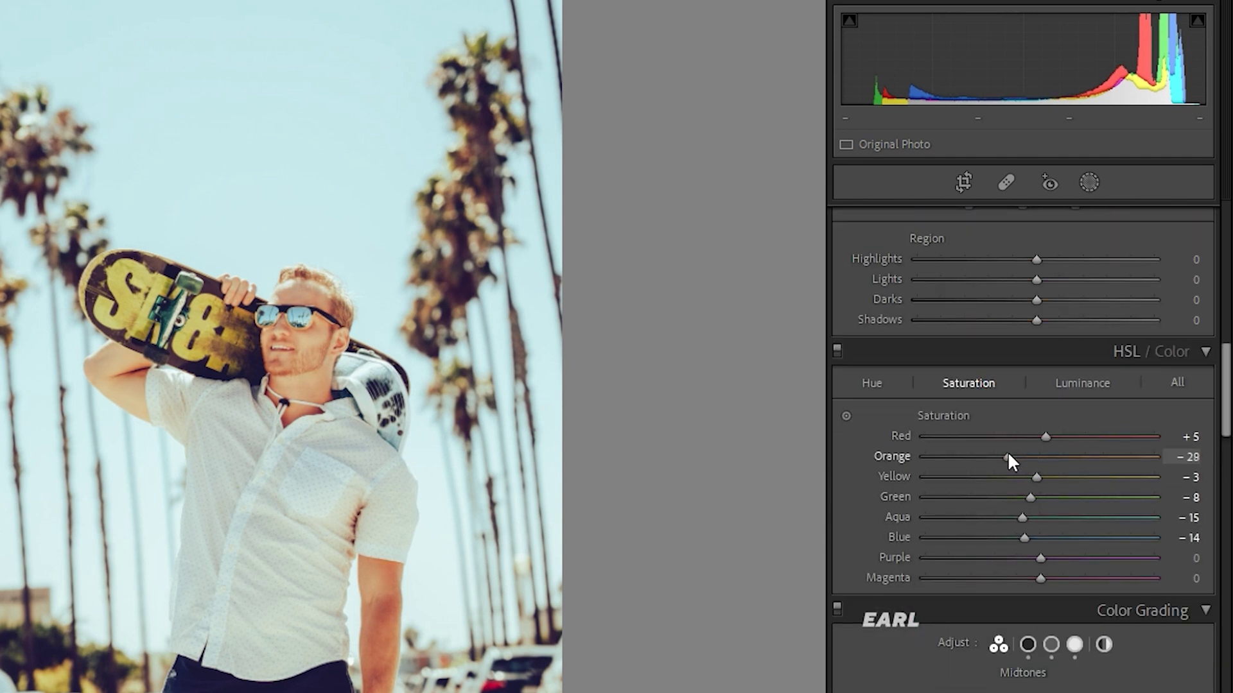
mouse_move(1008, 452)
mouse_down()
mouse_move(1023, 453)
mouse_move(1019, 469)
mouse_move(1040, 462)
mouse_up()
scroll(1053, 450, up, 5)
scroll(1027, 465, up, 5)
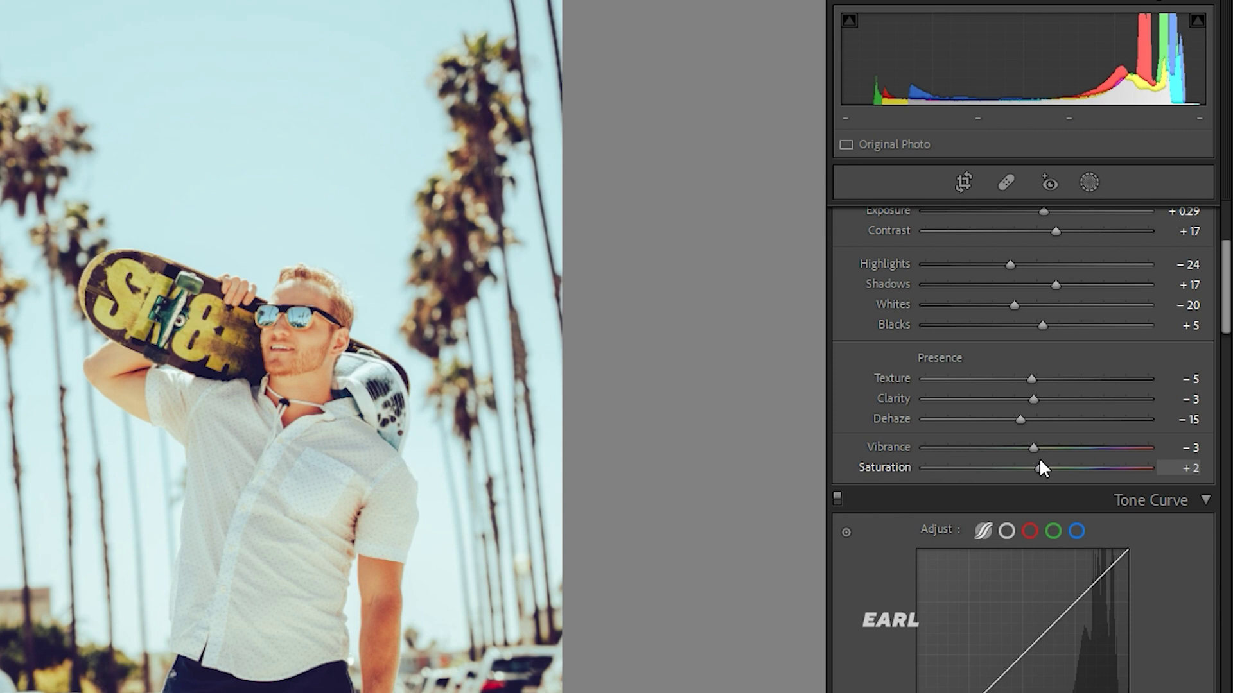
Step: Lower vibrance to −26, set orange −18 and yellow −13 saturation, and compare with the original
mouse_move(1032, 448)
mouse_down()
mouse_move(1010, 448)
mouse_move(1013, 476)
mouse_move(925, 476)
mouse_move(925, 457)
mouse_up()
scroll(1038, 507, down, 8)
scroll(1031, 501, down, 3)
mouse_move(1012, 462)
mouse_down()
mouse_move(991, 458)
mouse_move(987, 476)
mouse_move(1021, 473)
mouse_move(1030, 454)
mouse_move(1020, 453)
mouse_move(1039, 452)
mouse_up()
click(1020, 459)
click(1082, 383)
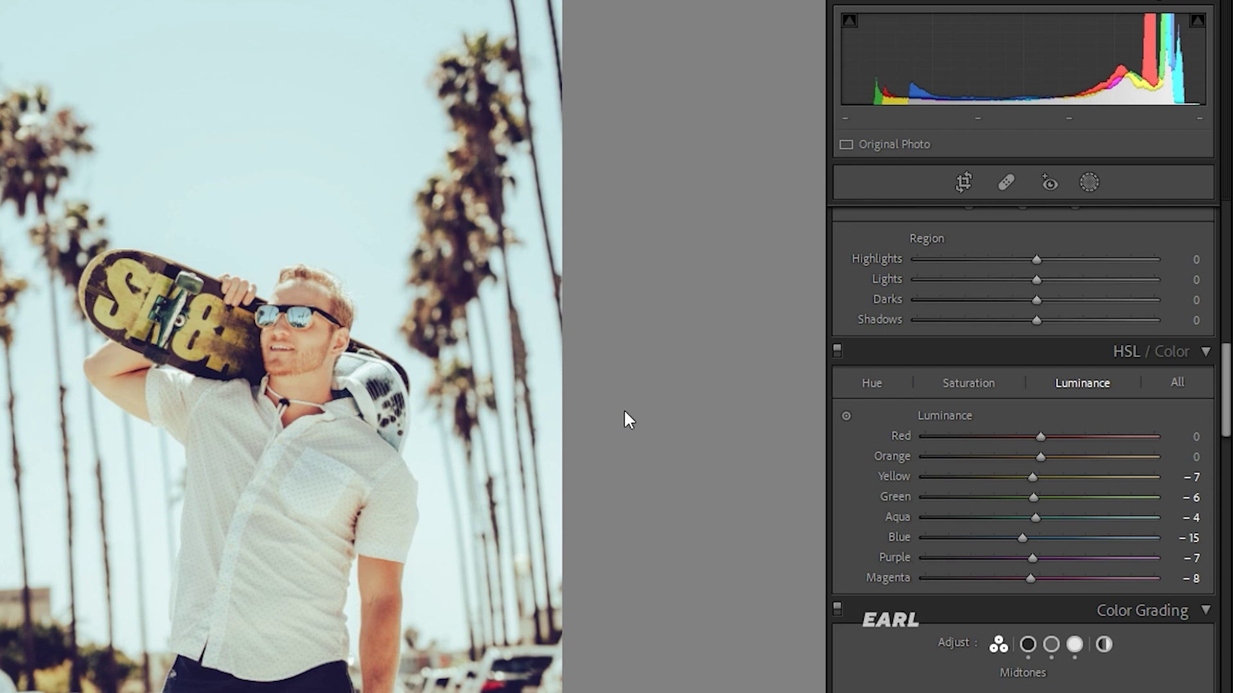
key(backslash)
key(backslash)
key(backslash)
key(backslash)
Step: Raise contrast to +43 in the Basic panel
scroll(1066, 525, down, 2)
scroll(1073, 449, up, 10)
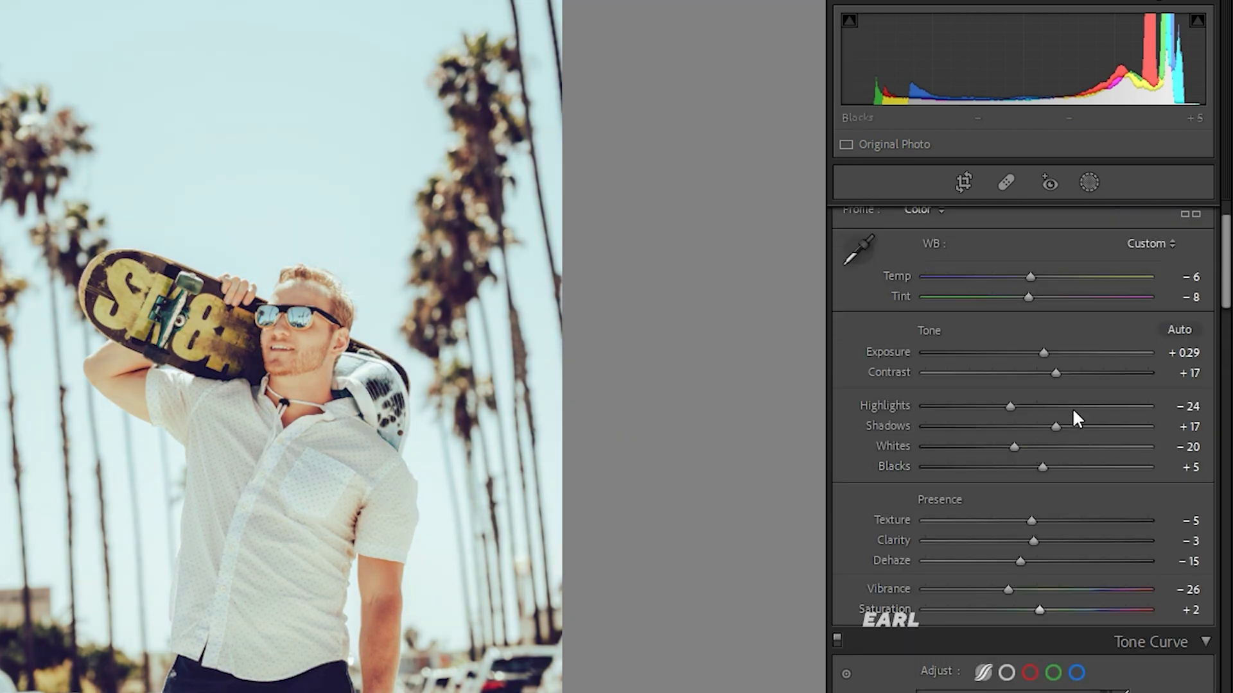
scroll(1077, 419, up, 2)
mouse_move(1056, 449)
mouse_down()
mouse_move(1122, 445)
mouse_move(1089, 449)
mouse_up()
scroll(1066, 488, down, 3)
scroll(1045, 537, down, 5)
scroll(1002, 520, down, 3)
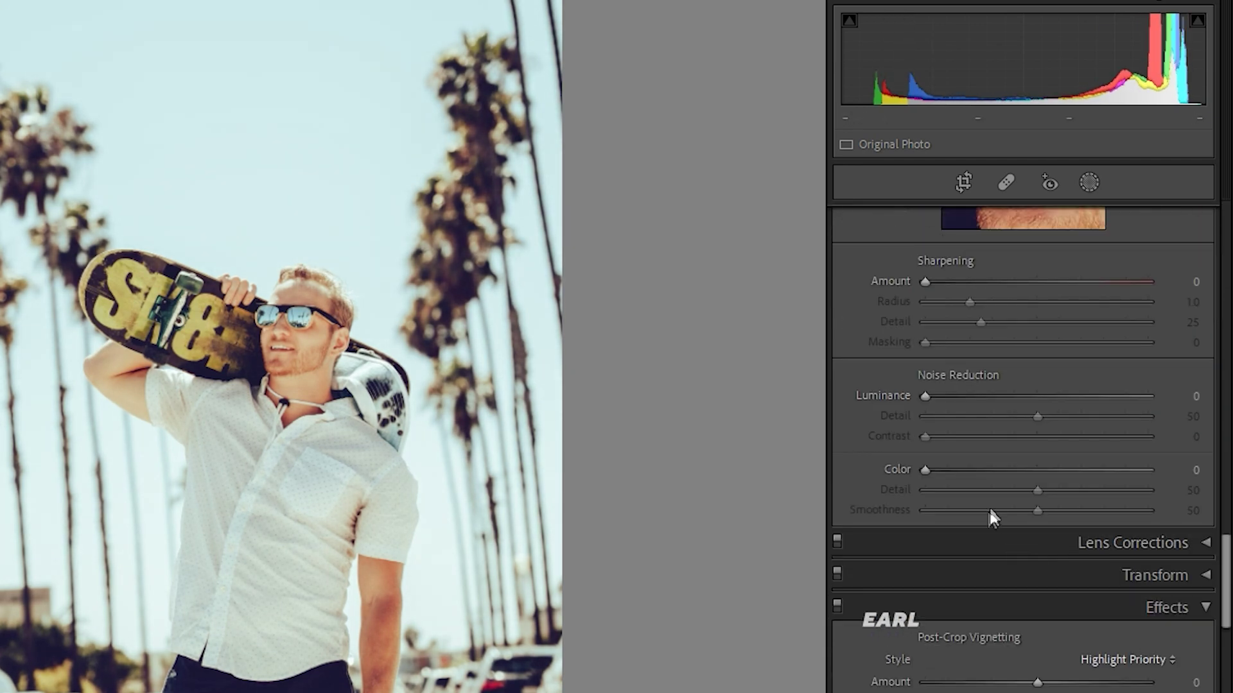
scroll(996, 610, down, 5)
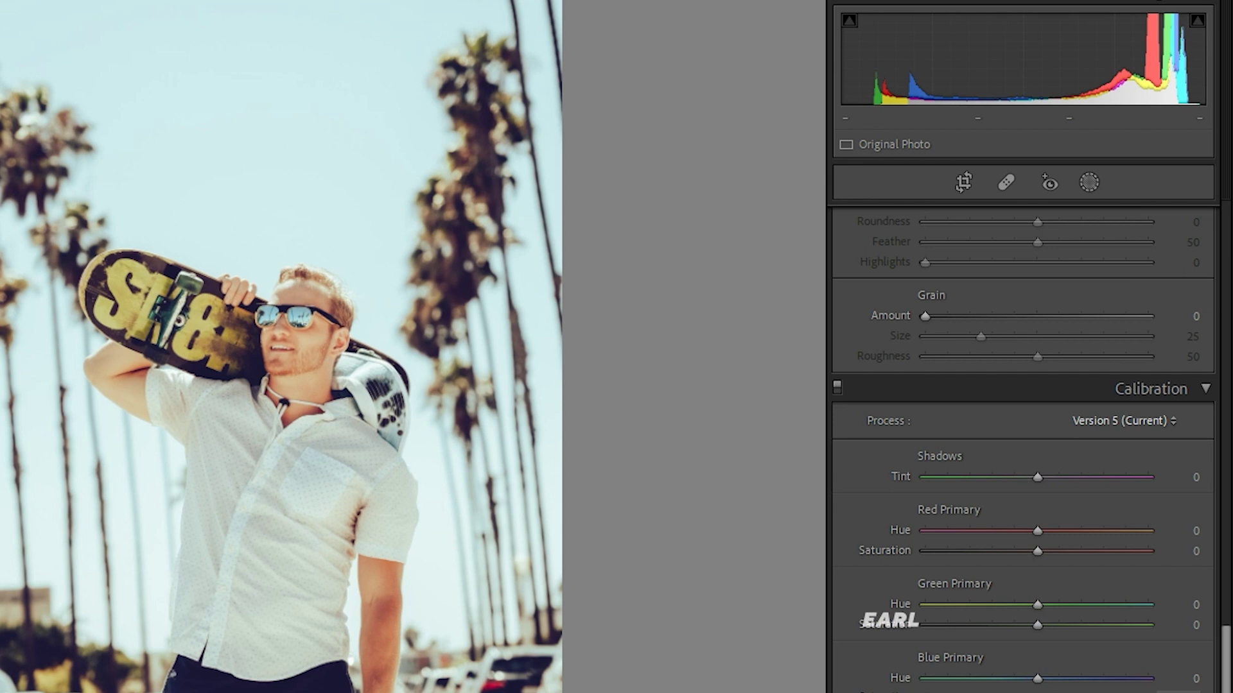
Step: Add grain amount 60 and darken exposure to −0.88 for a moodier look
scroll(1041, 557, up, 5)
scroll(1040, 449, up, 5)
scroll(1043, 488, up, 2)
scroll(1044, 486, down, 2)
scroll(1045, 486, down, 5)
scroll(1027, 514, down, 5)
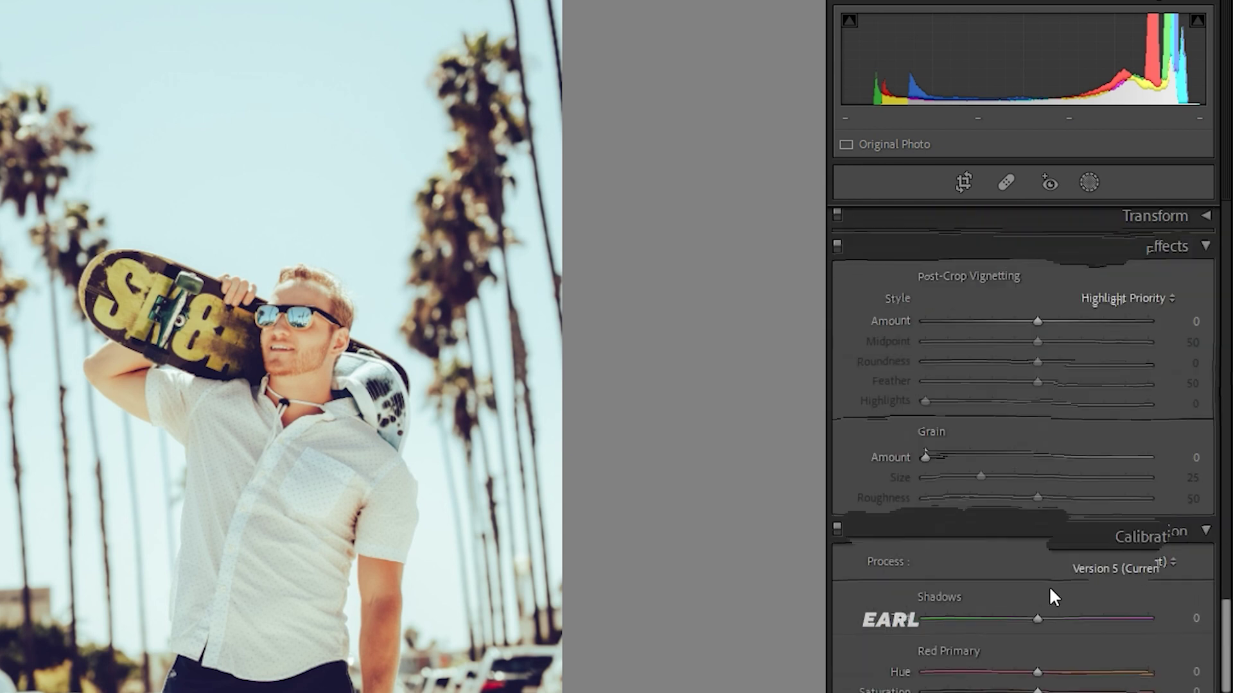
mouse_move(999, 459)
mouse_down()
mouse_move(1059, 458)
mouse_move(1013, 415)
mouse_up()
scroll(1003, 388, up, 5)
scroll(1027, 380, up, 5)
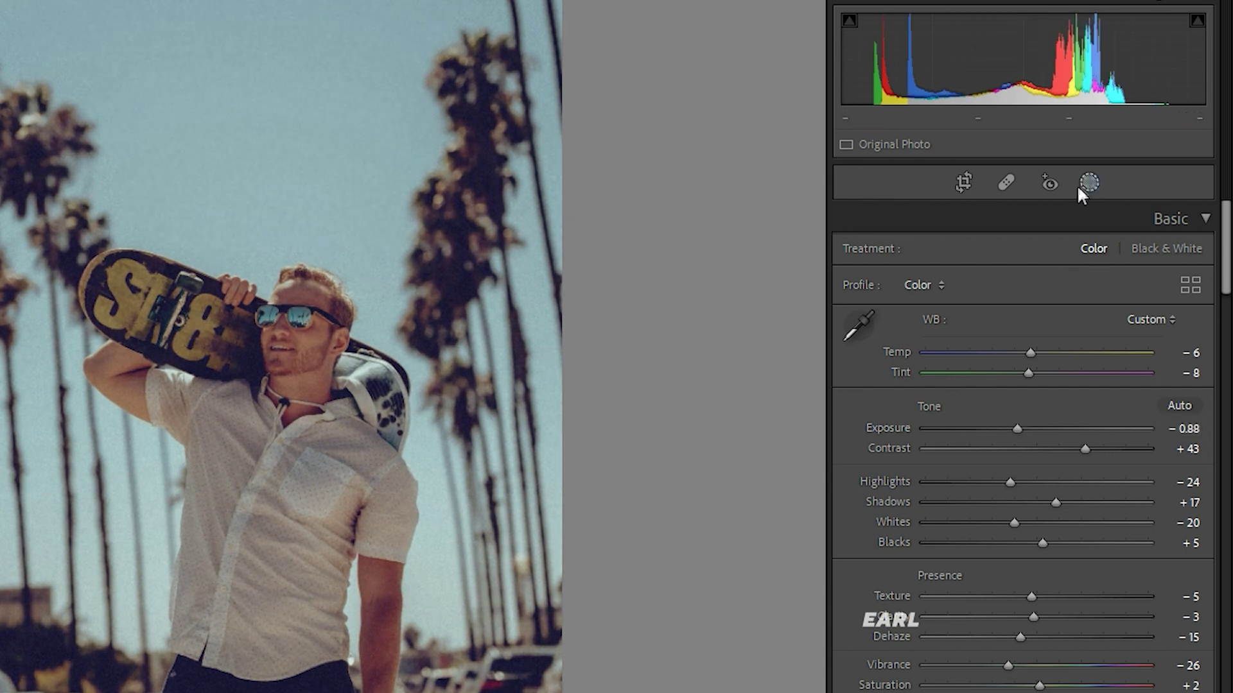
Step: Select the skateboarder as a subject mask with exposure 0.25, contrast 19, shadows 7, saturation −12
click(1088, 183)
click(881, 240)
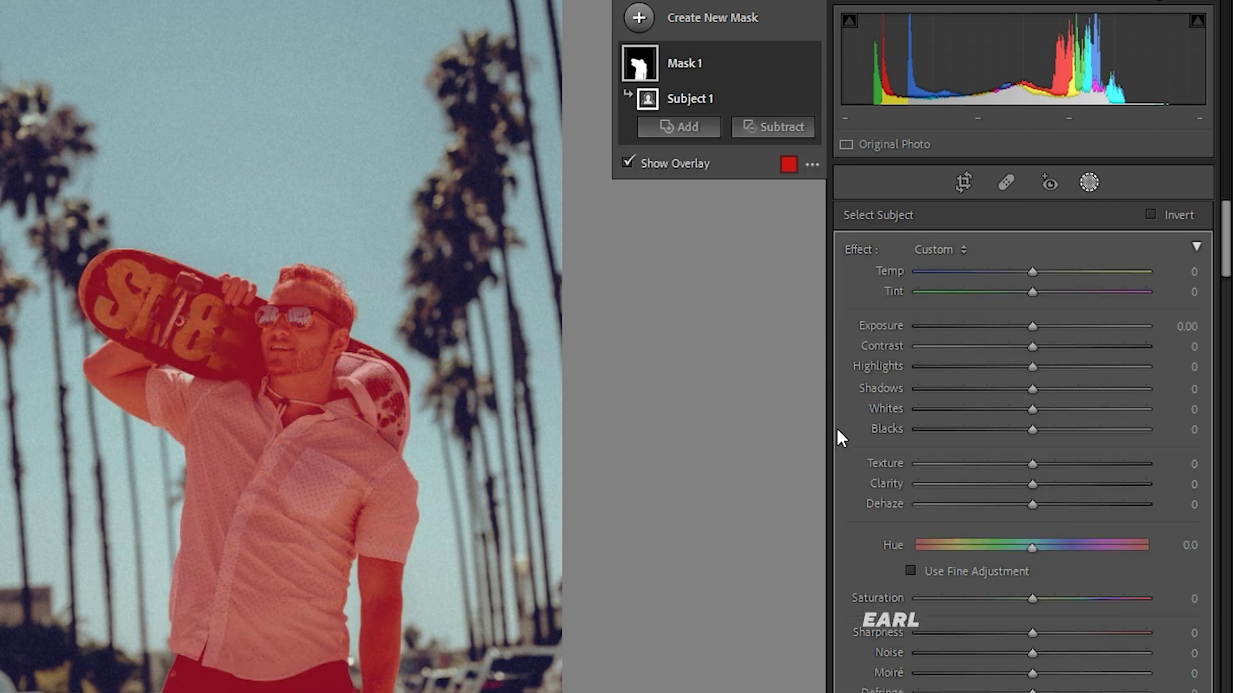
click(1027, 328)
drag(1028, 329, 1053, 347)
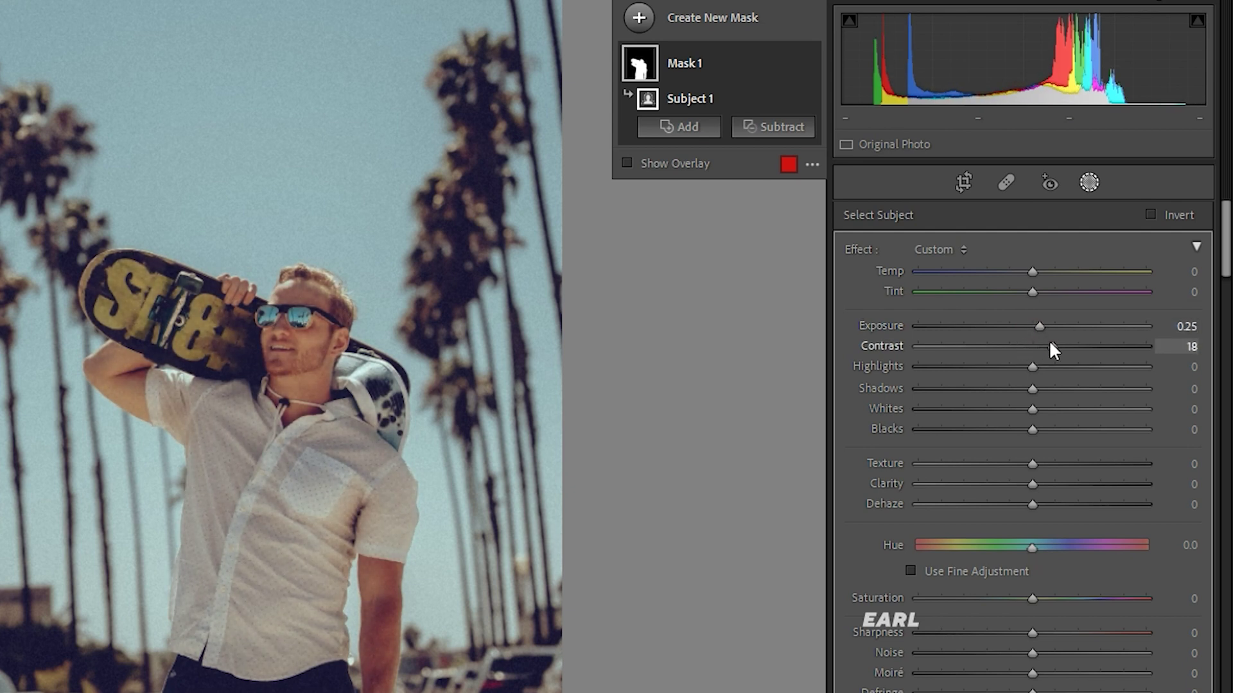
mouse_move(1032, 389)
mouse_down()
mouse_move(1057, 389)
mouse_move(1041, 390)
mouse_up()
drag(1032, 599, 1016, 598)
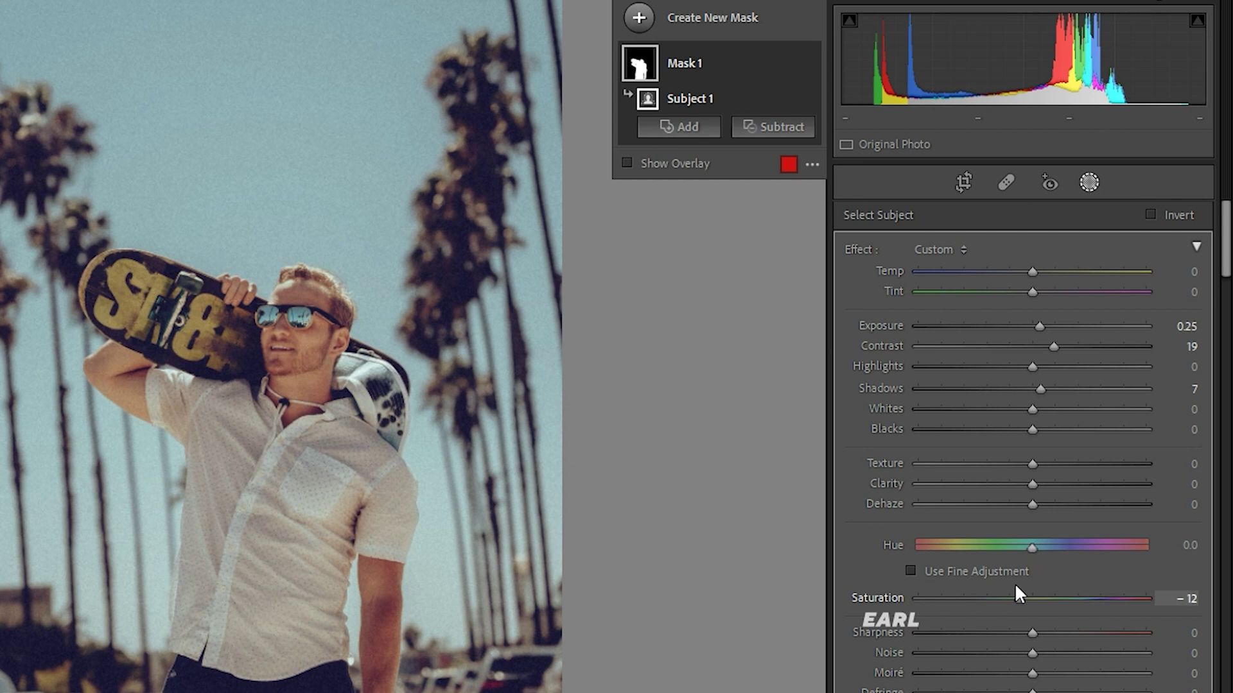
key(shift+w)
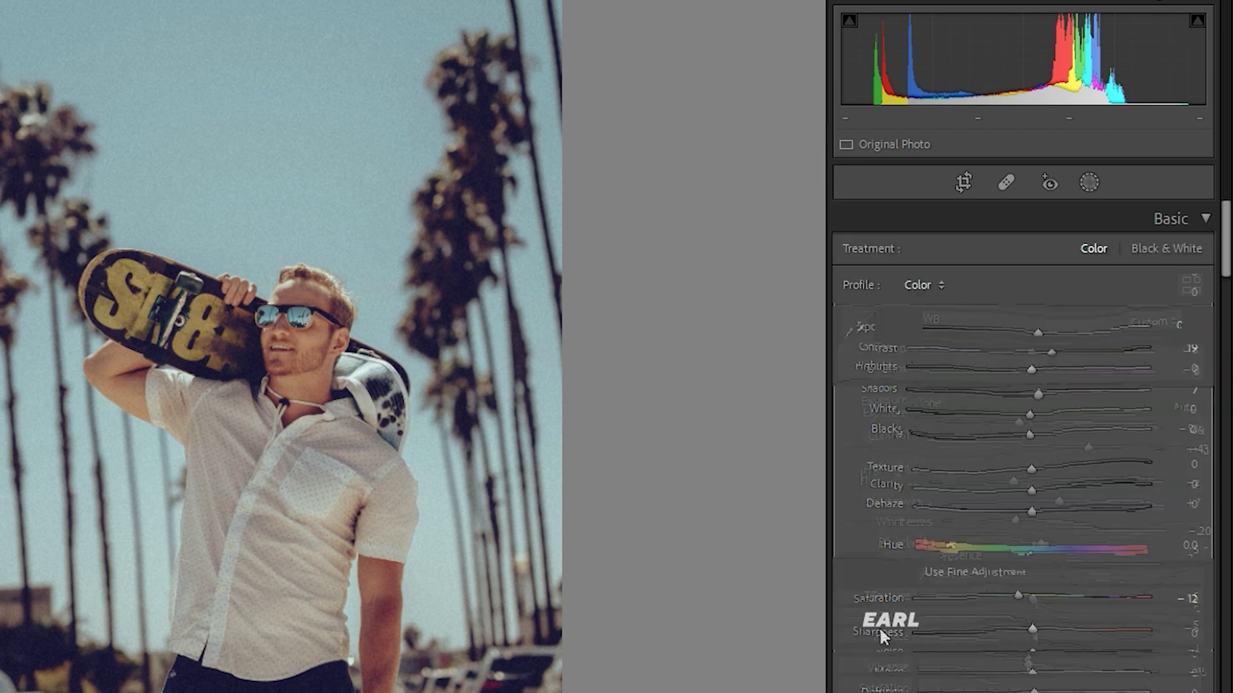
Step: Ease global exposure to −0.61 and toggle to compare with the original
drag(1017, 428, 1023, 429)
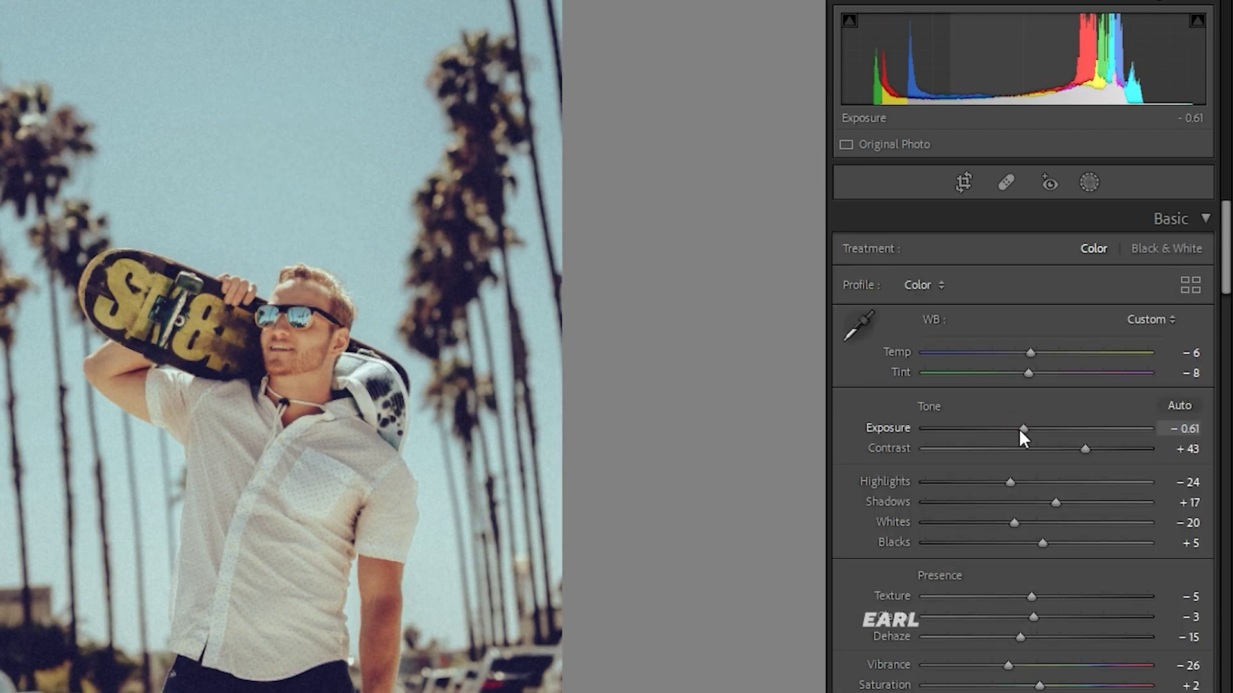
key(backslash)
key(backslash)
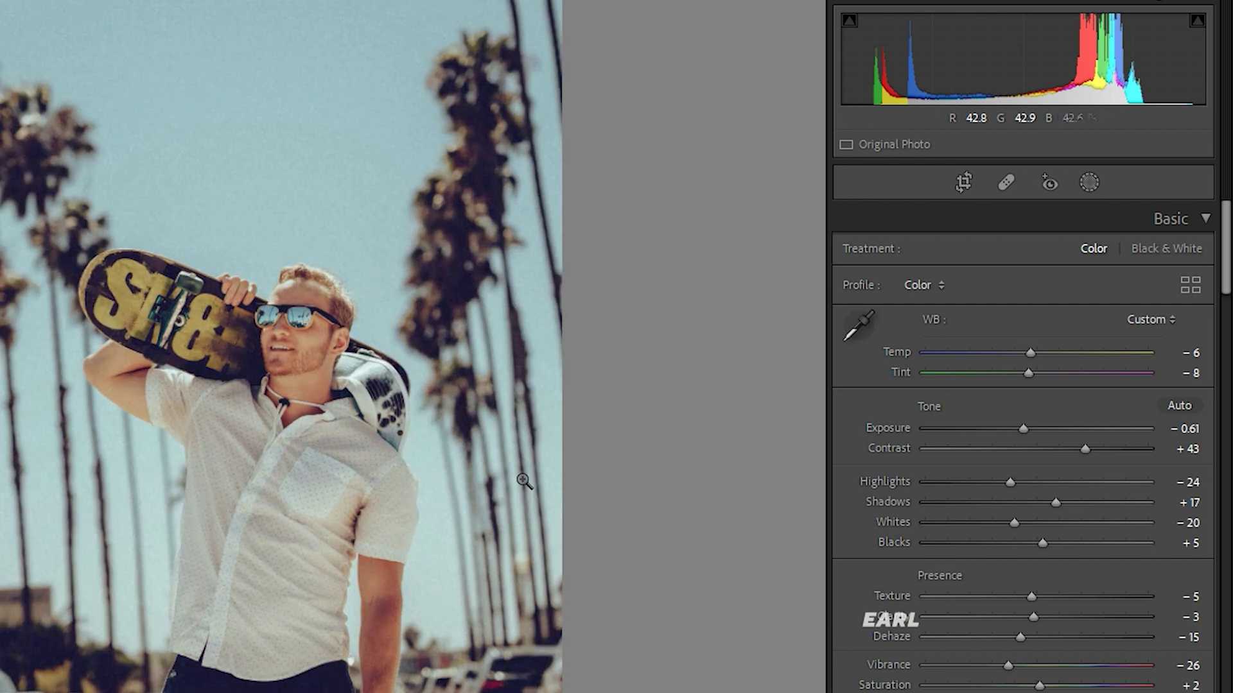
key(backslash)
Step: Compare before/after side by side and split, then advance to the next photo
key(y)
key(shift+y)
key(shift+y)
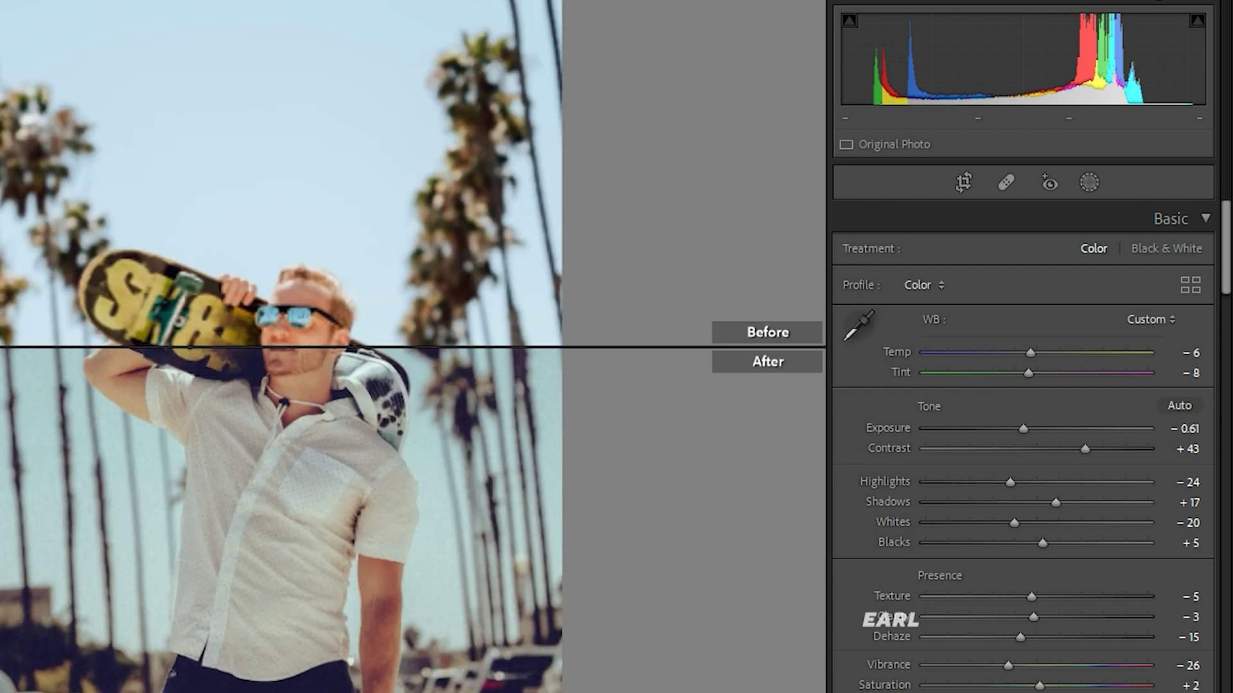
key(y)
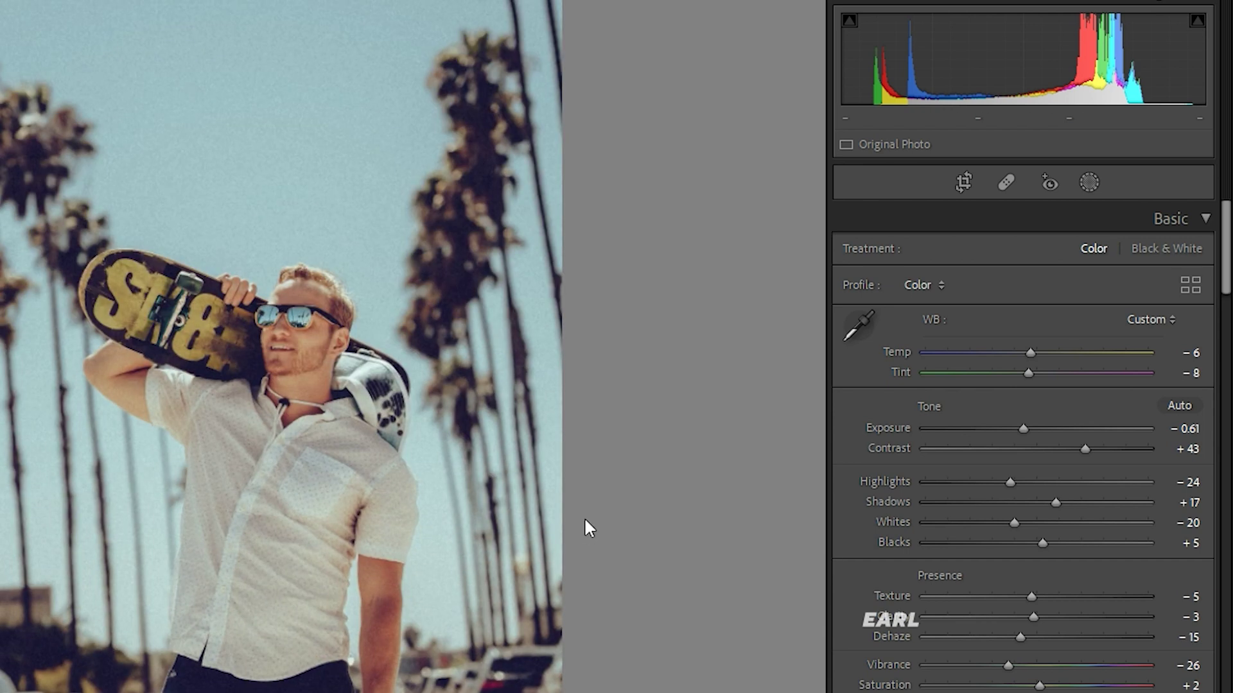
key(Right)
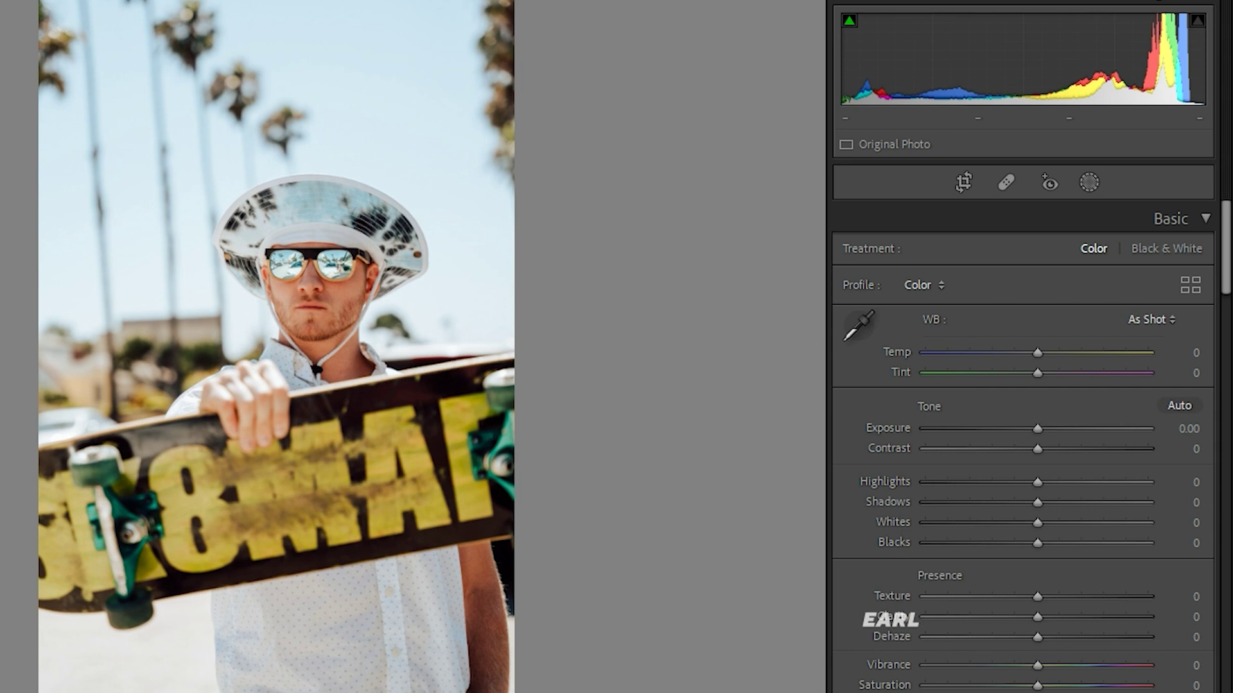
Step: Paste the copied grade onto the hat photo and update its Subject 1 mask
key(ctrl+shift+v)
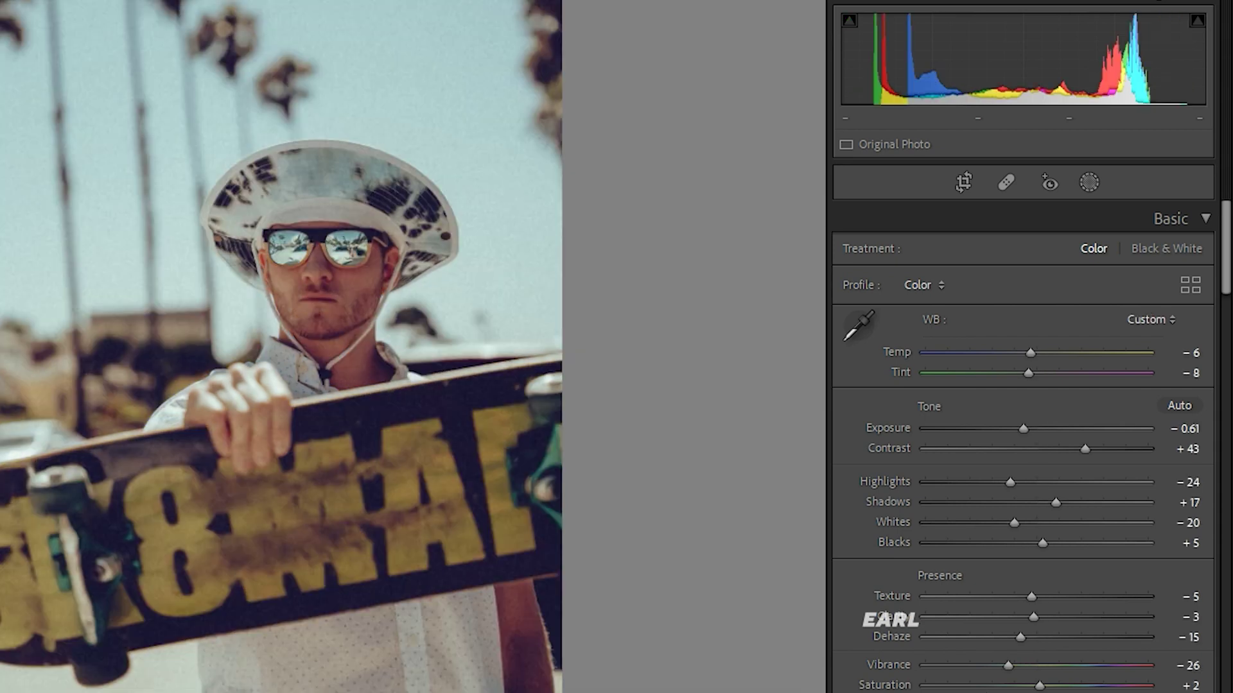
click(1091, 182)
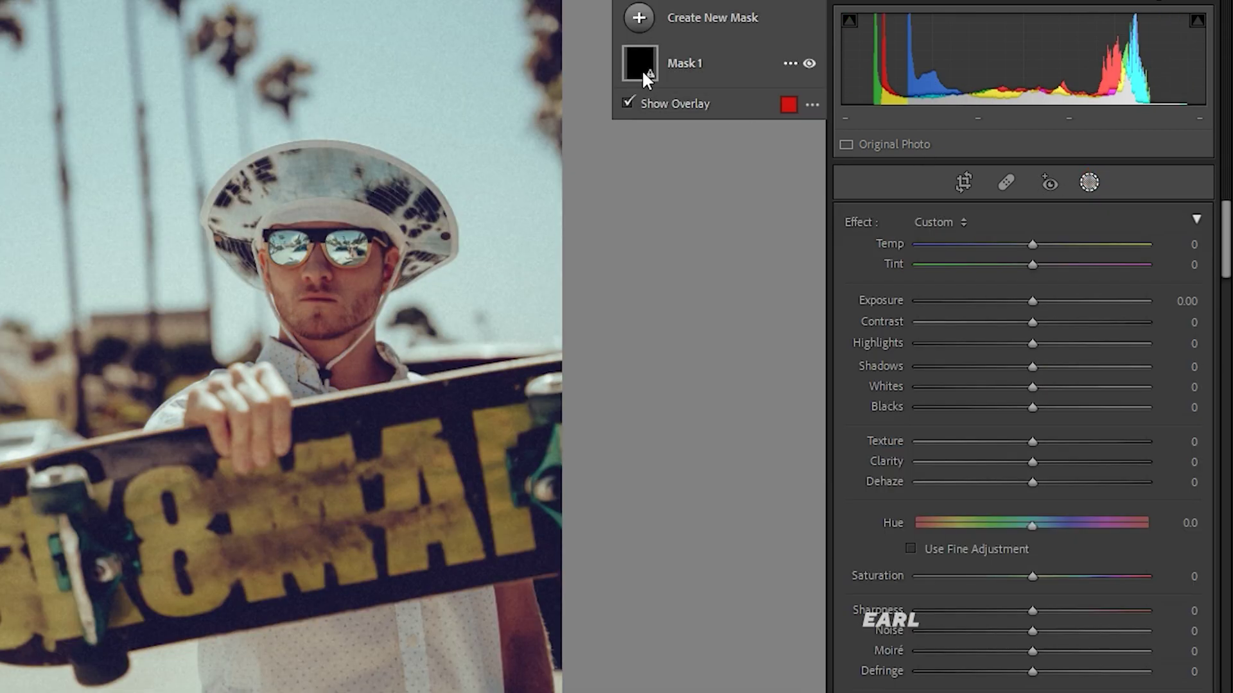
click(791, 63)
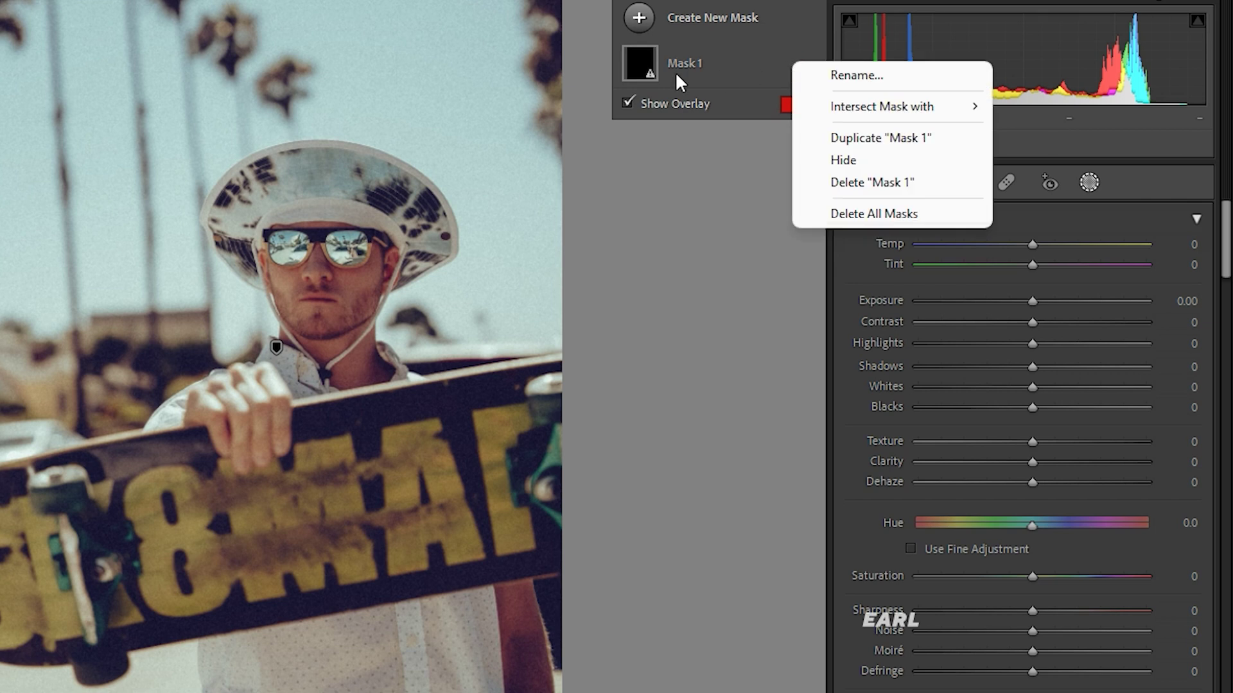
click(683, 71)
click(1024, 278)
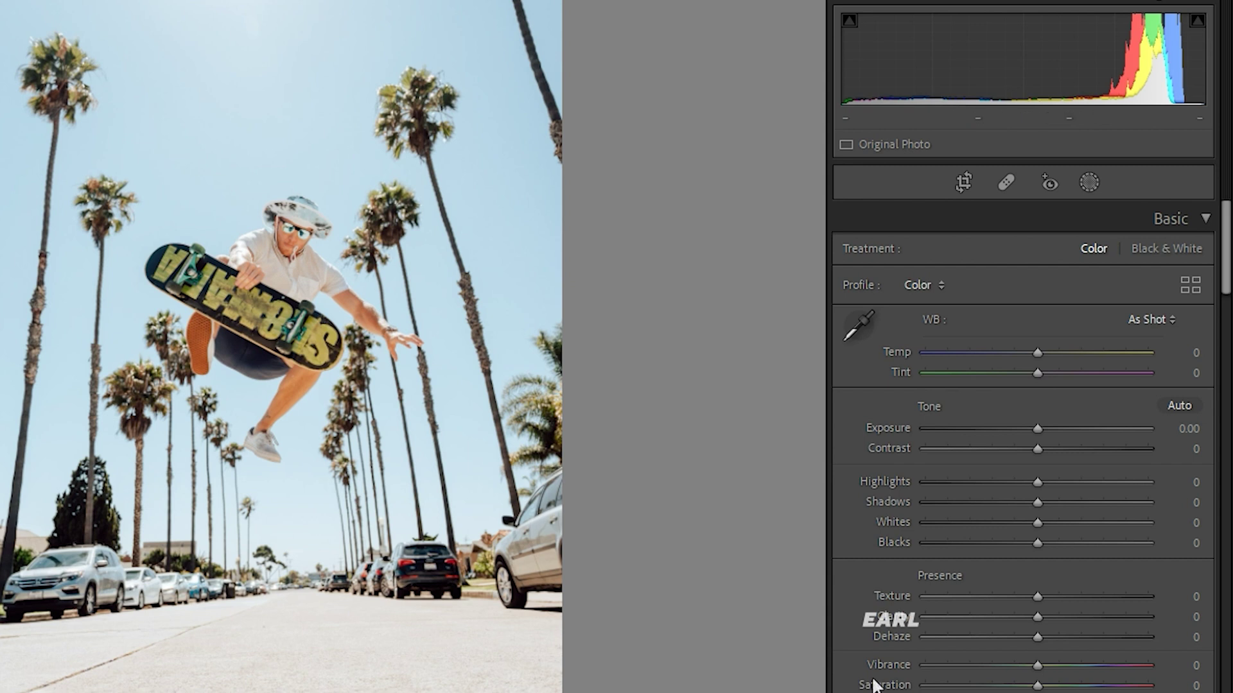
Step: Paste the copied grade onto the jumping-skater photo and recompute its Subject 1 mask
key(ctrl+shift+v)
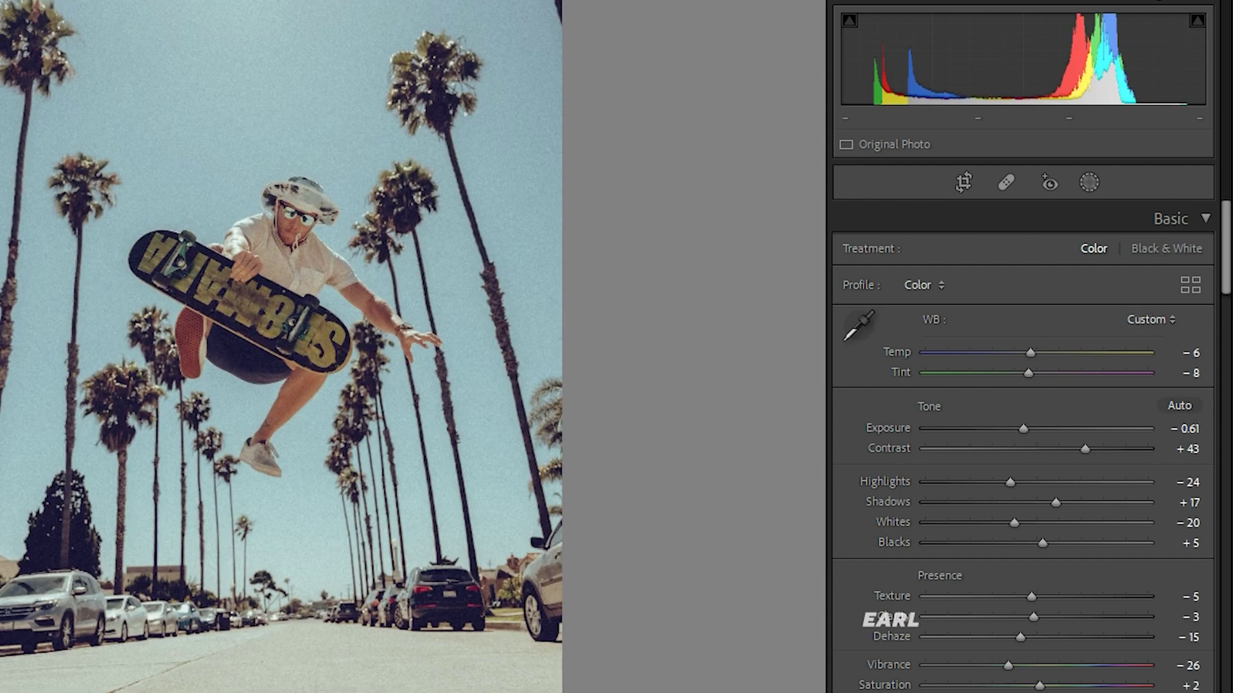
click(1078, 179)
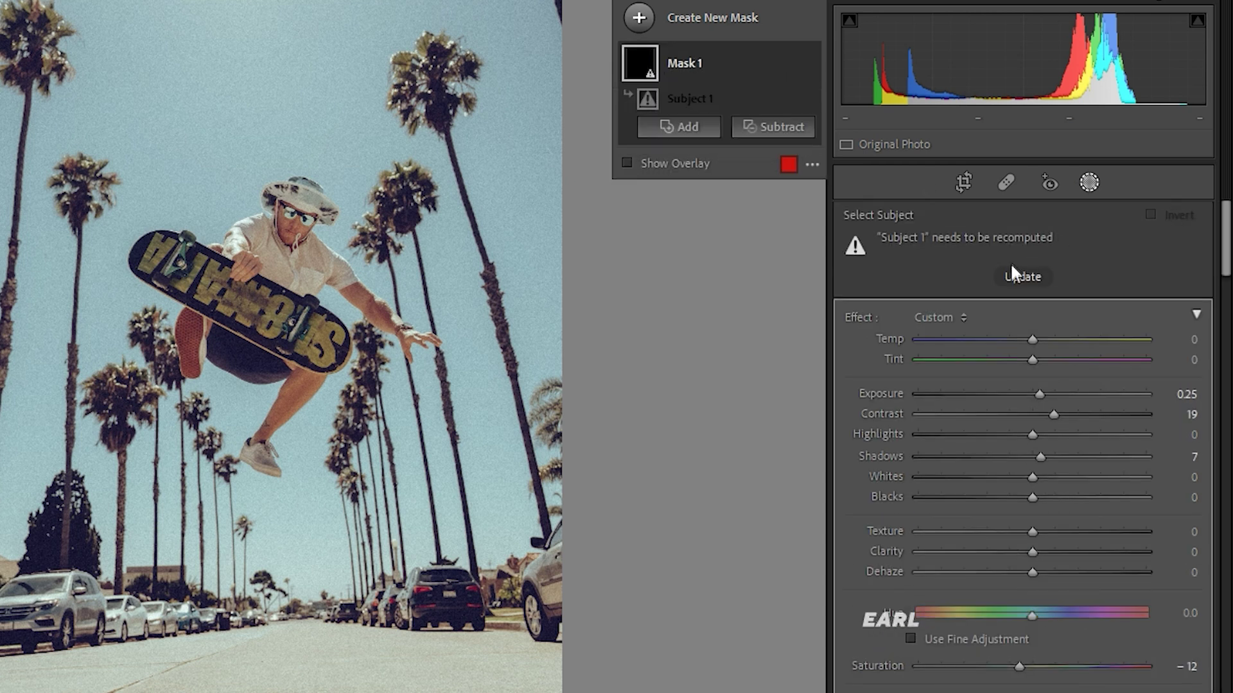
click(1013, 276)
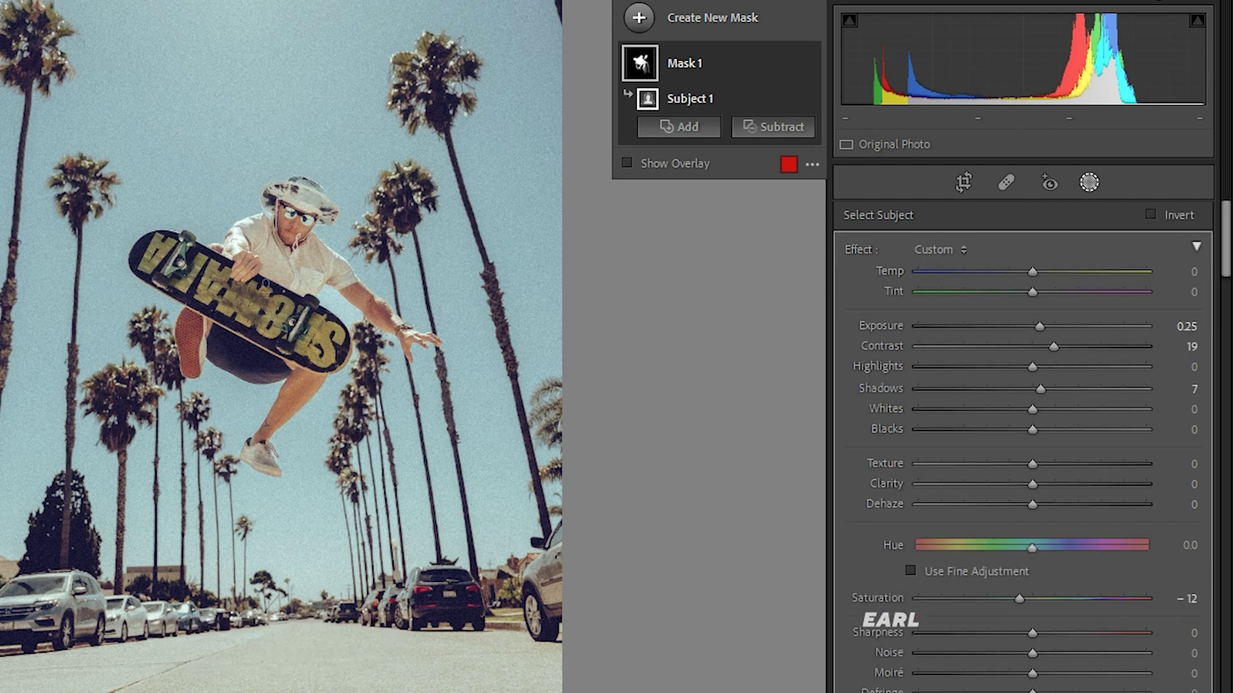
Step: Set the subject mask's exposure to about 0.14
drag(1045, 329, 1046, 324)
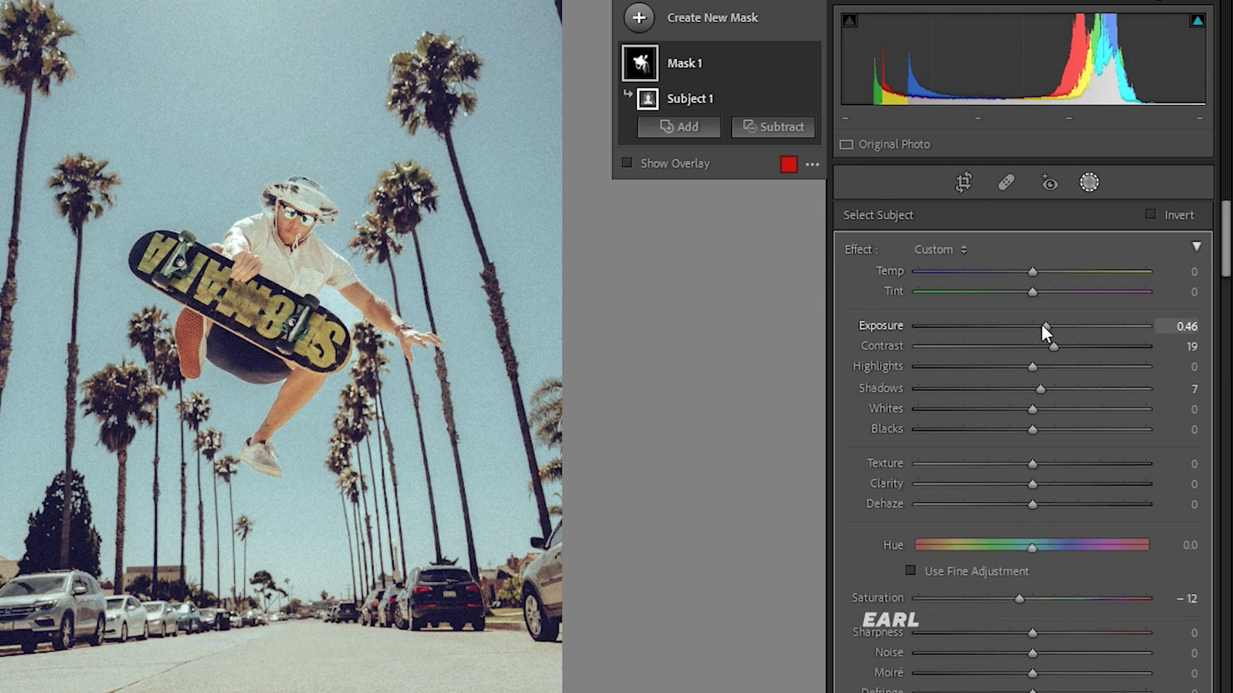
drag(1039, 323, 1036, 323)
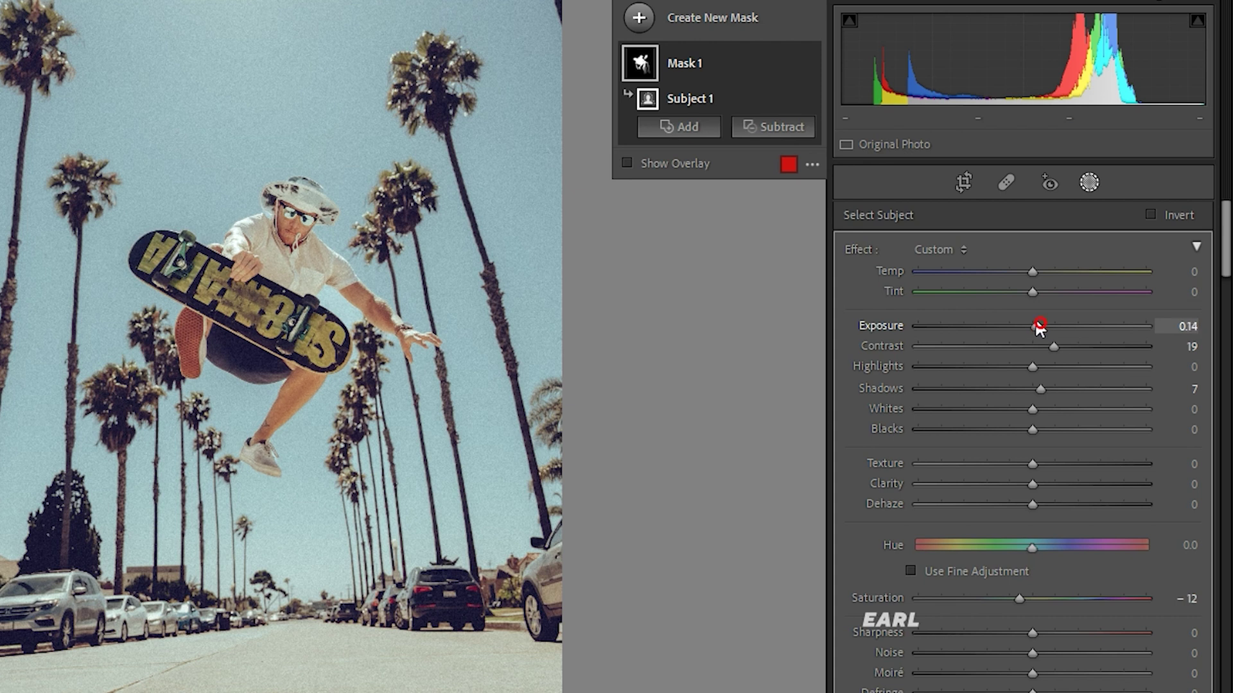
key(shift+w)
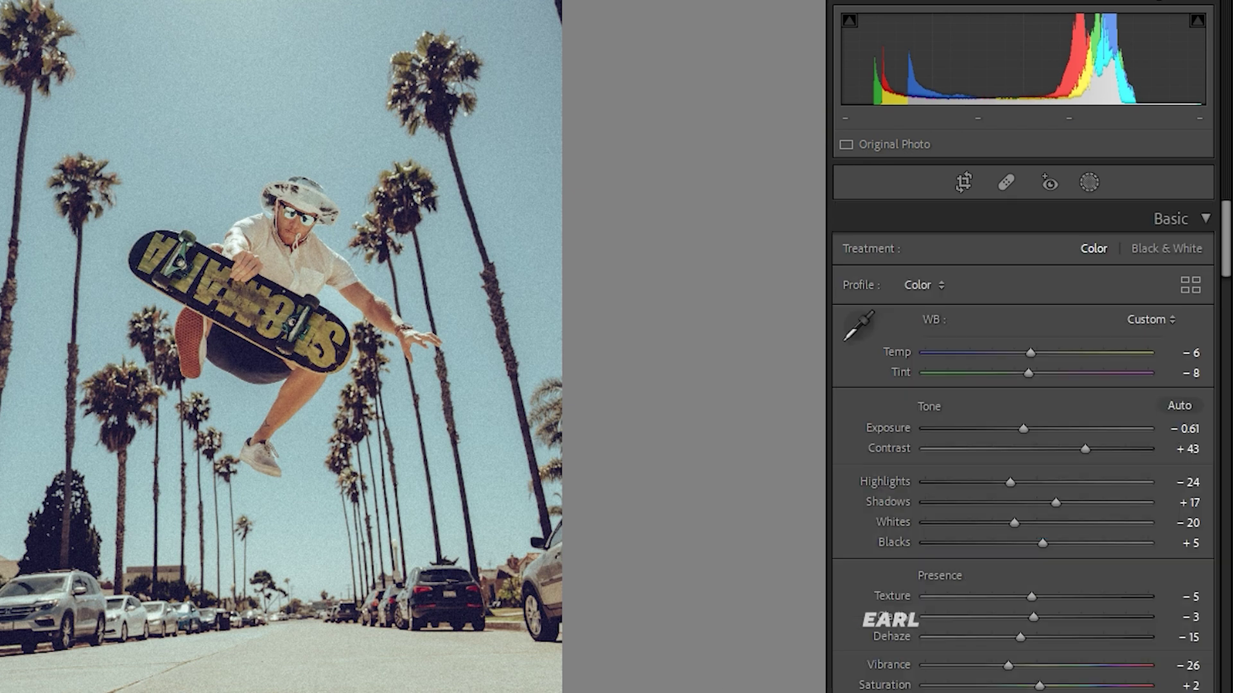